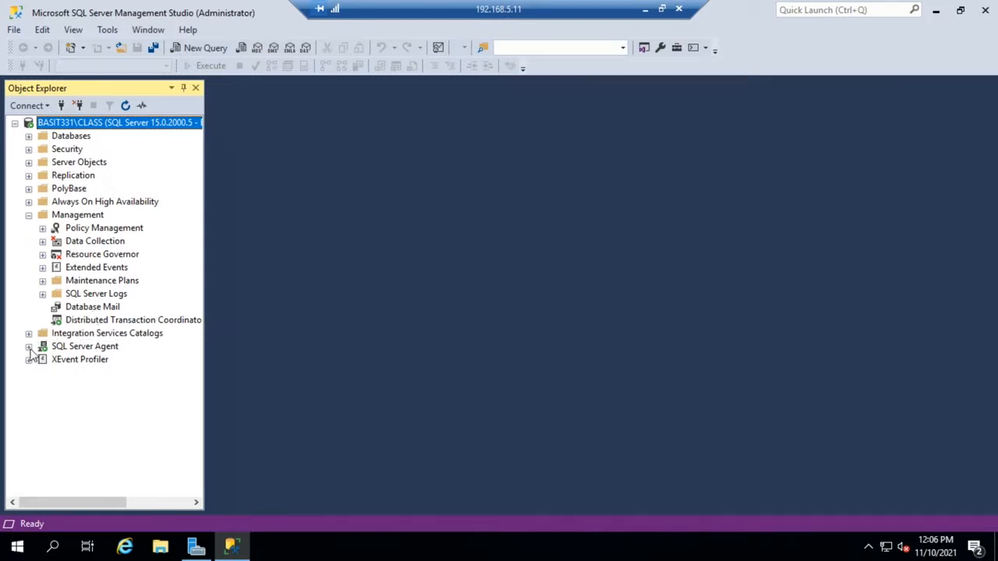
Examine the SQL Server Agent's jobs and proxies, the Maintenance Plans folder, and the commands available for jobs.
click(29, 347)
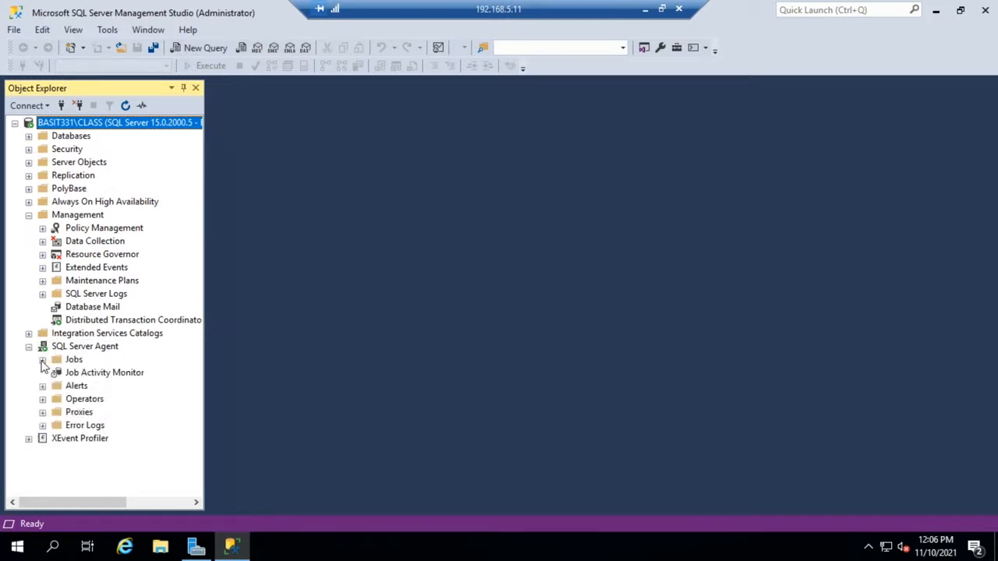
click(57, 364)
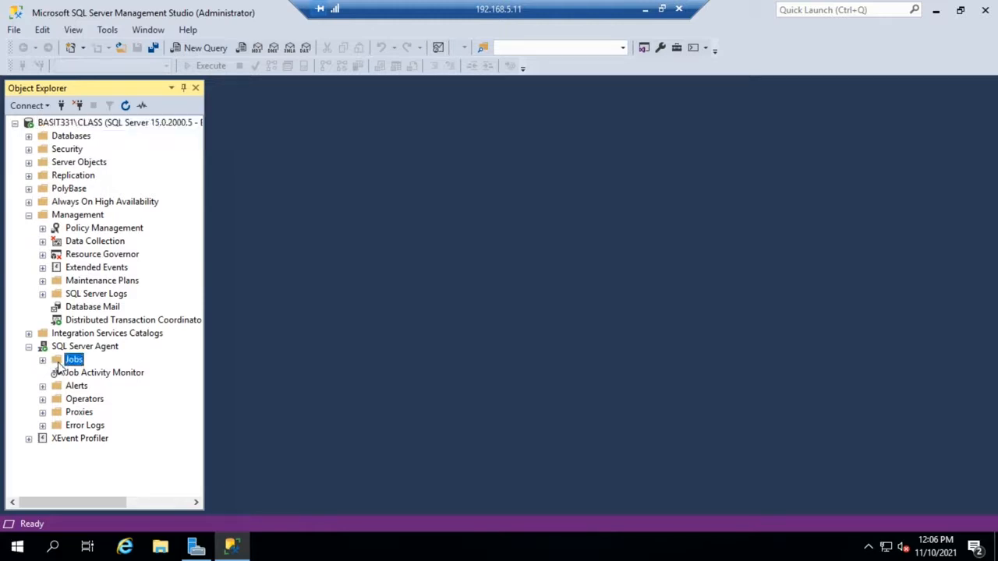
click(42, 360)
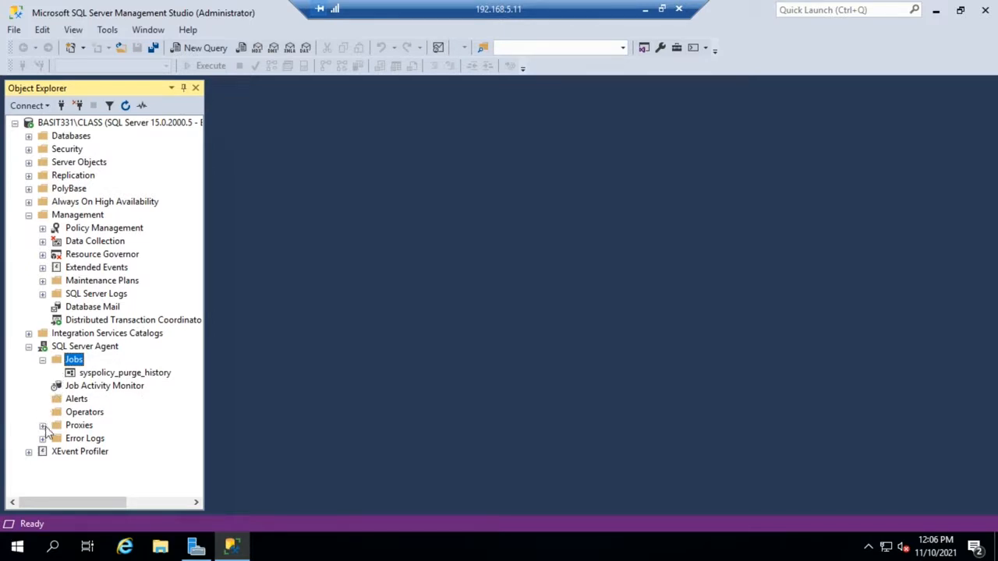
click(43, 426)
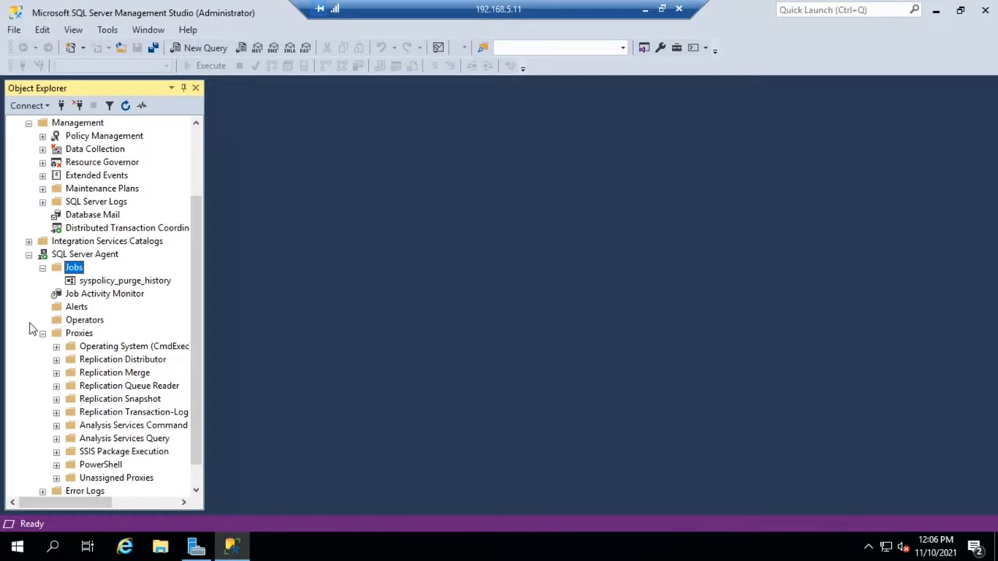
click(43, 335)
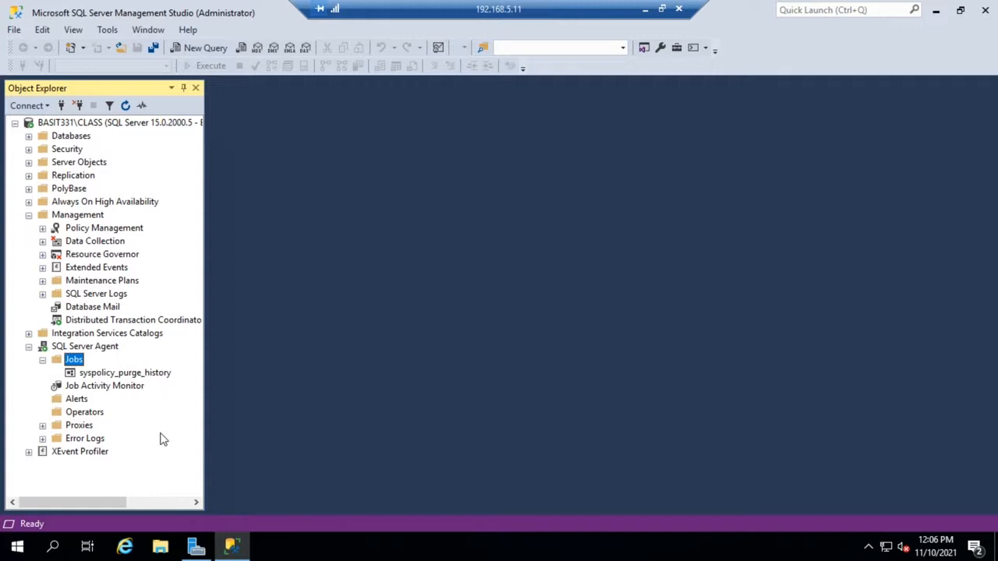
click(43, 282)
click(83, 283)
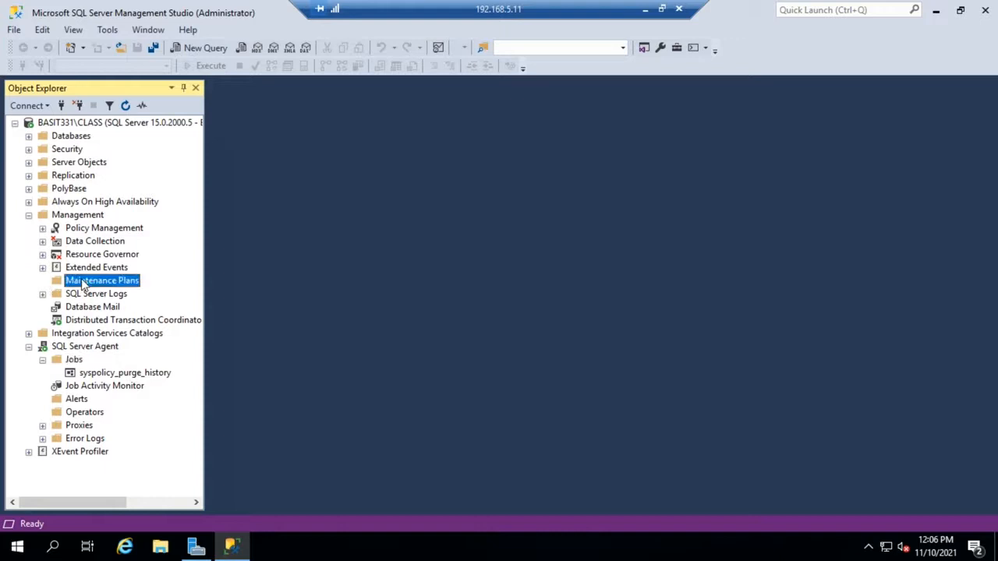
right_click(75, 361)
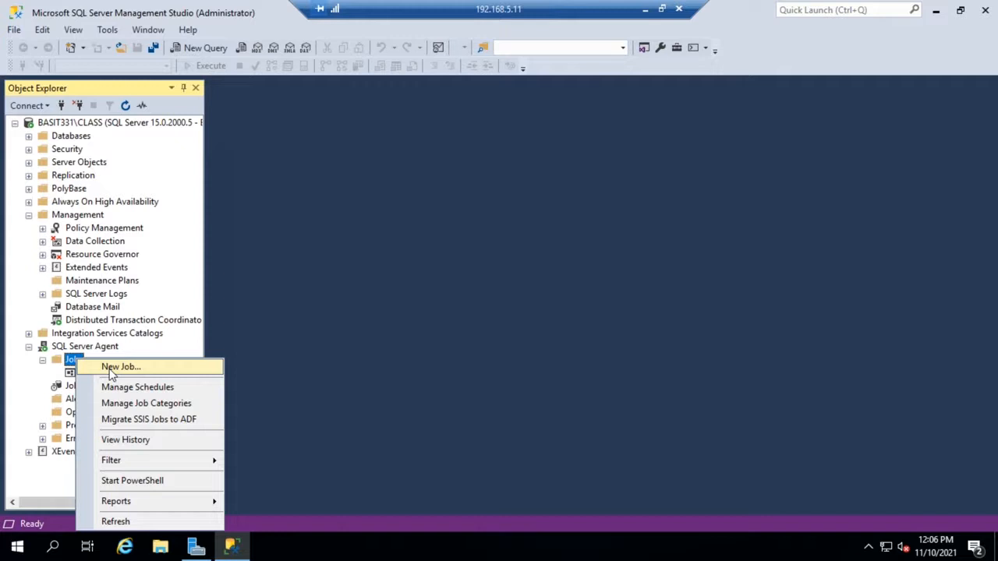
click(137, 287)
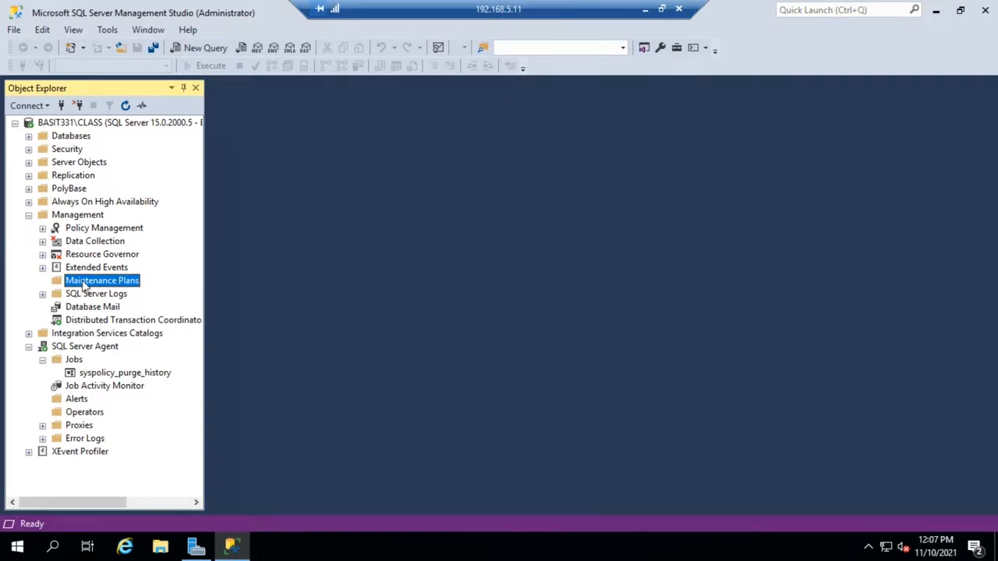
Create a SQL Server Agent operator named Notifications with the e-mail name SQL Admin.
click(77, 414)
right_click(77, 415)
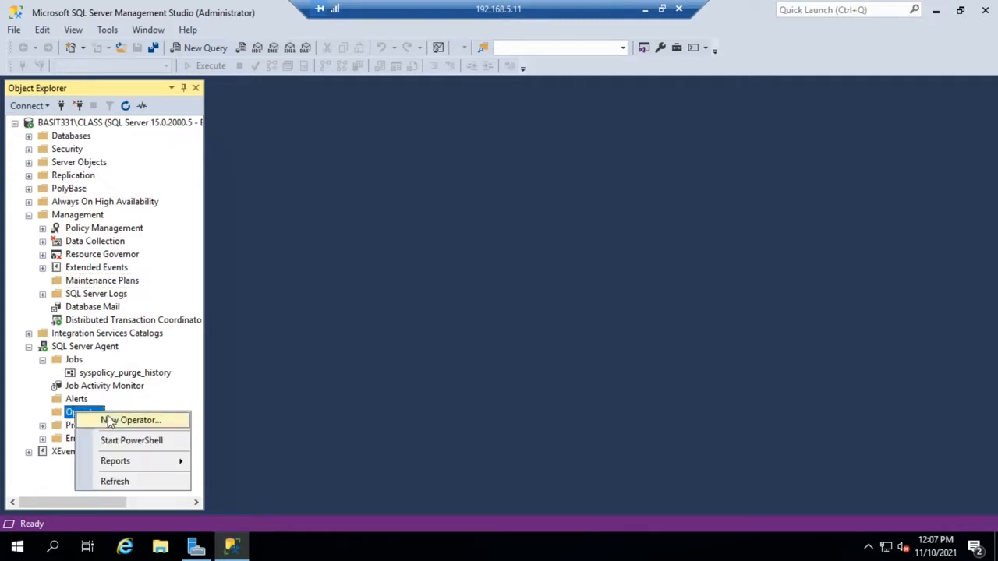
click(131, 421)
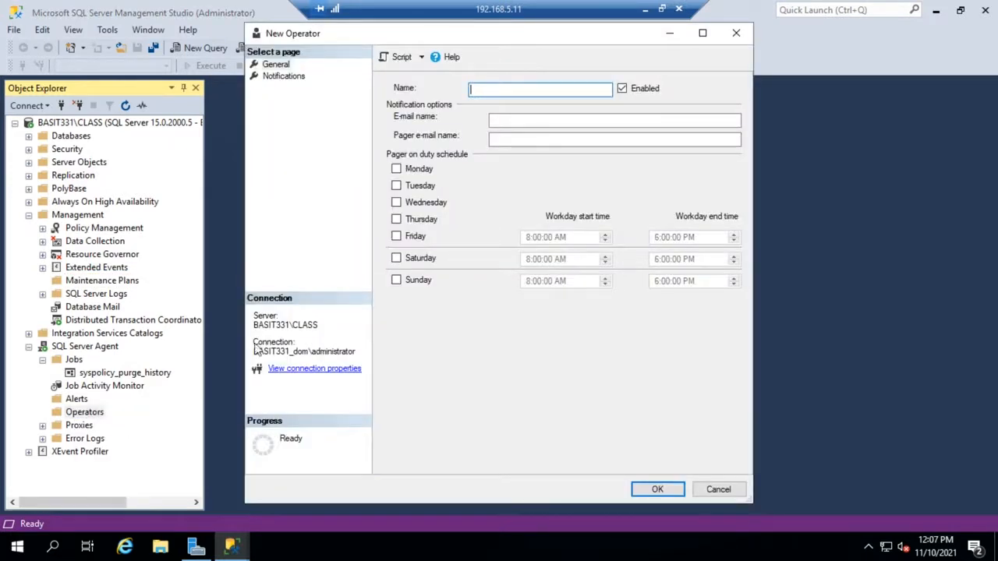
text(Notifications)
click(598, 121)
text(SQL )
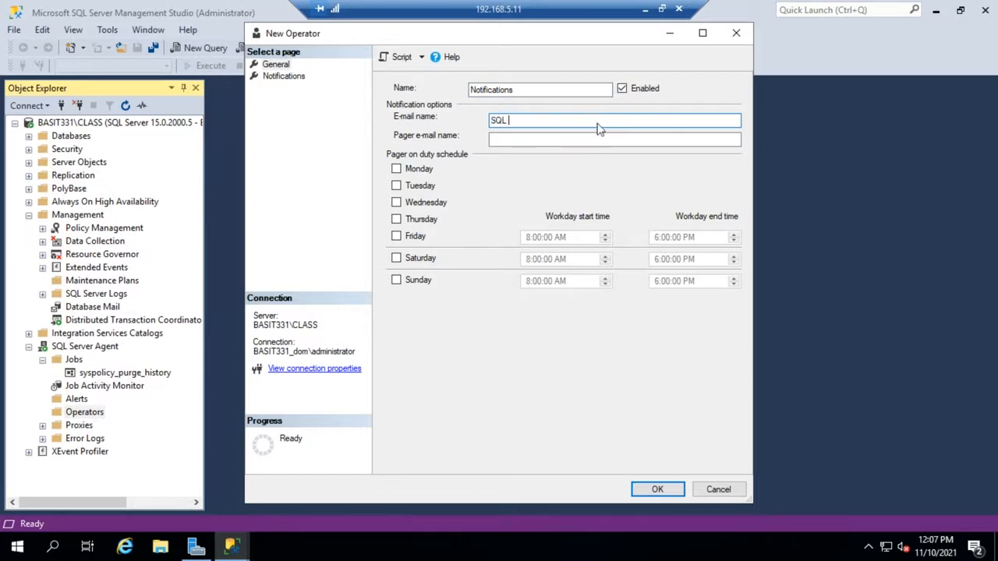
text(Admin)
click(654, 490)
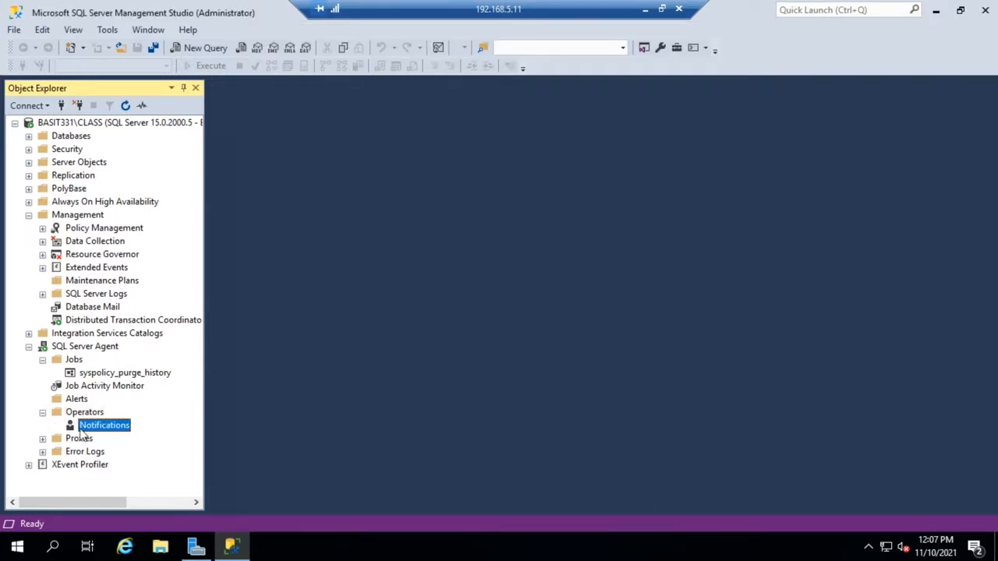
click(43, 414)
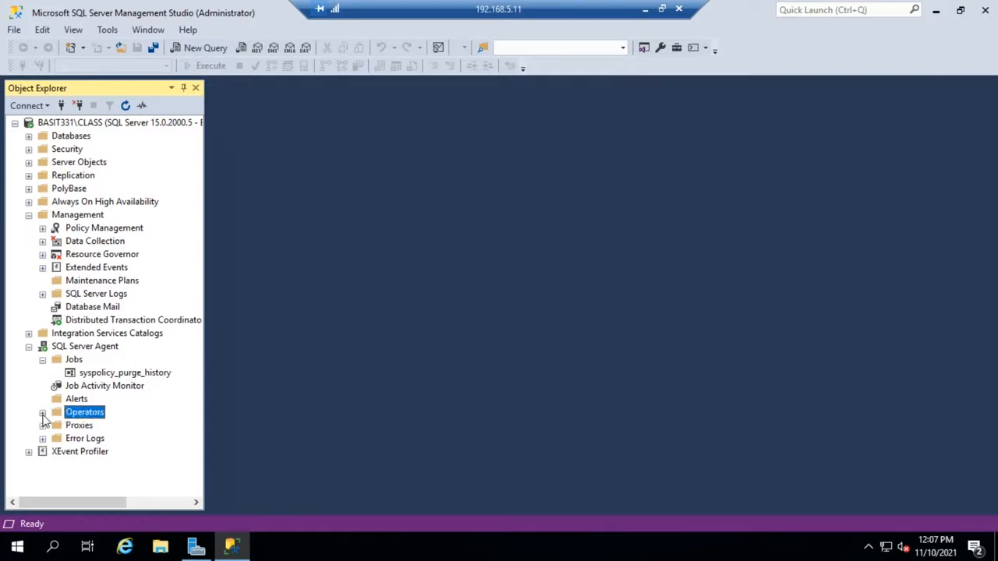
Start the Maintenance Plan Wizard, naming the plan BackupPlan with the description "The automatic backup plan for the AdventureWorks database".
right_click(130, 287)
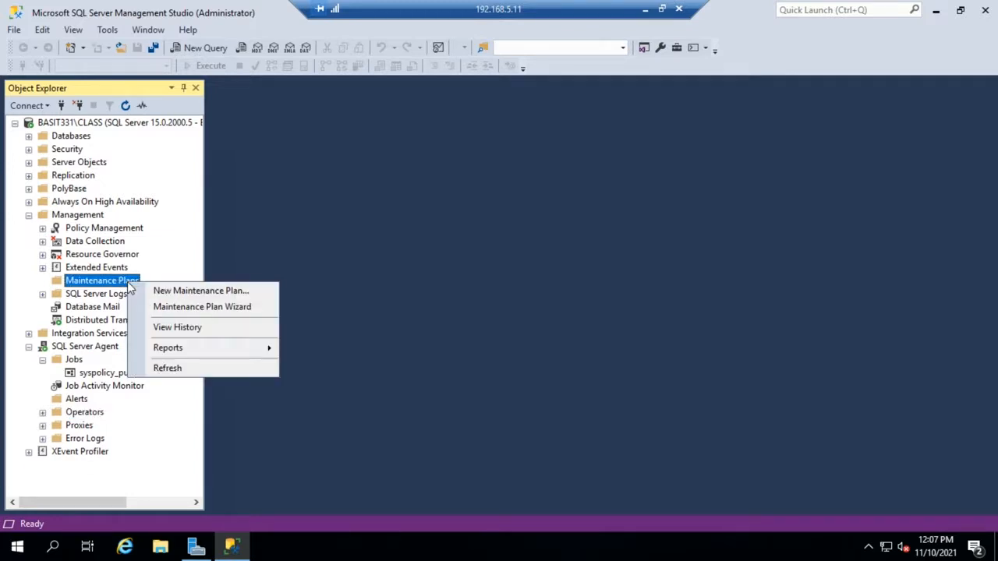
click(217, 308)
click(567, 406)
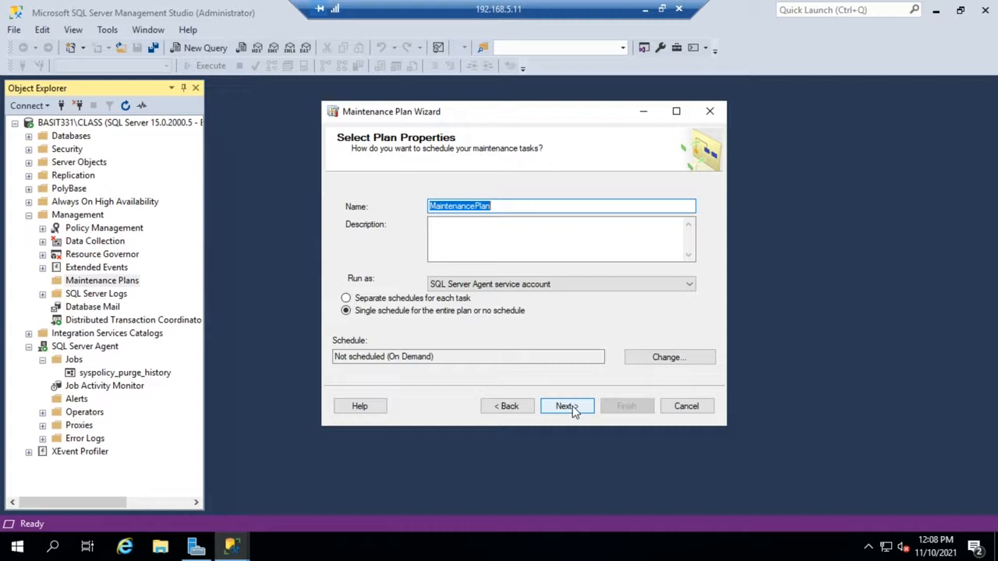
text(BackupPlan)
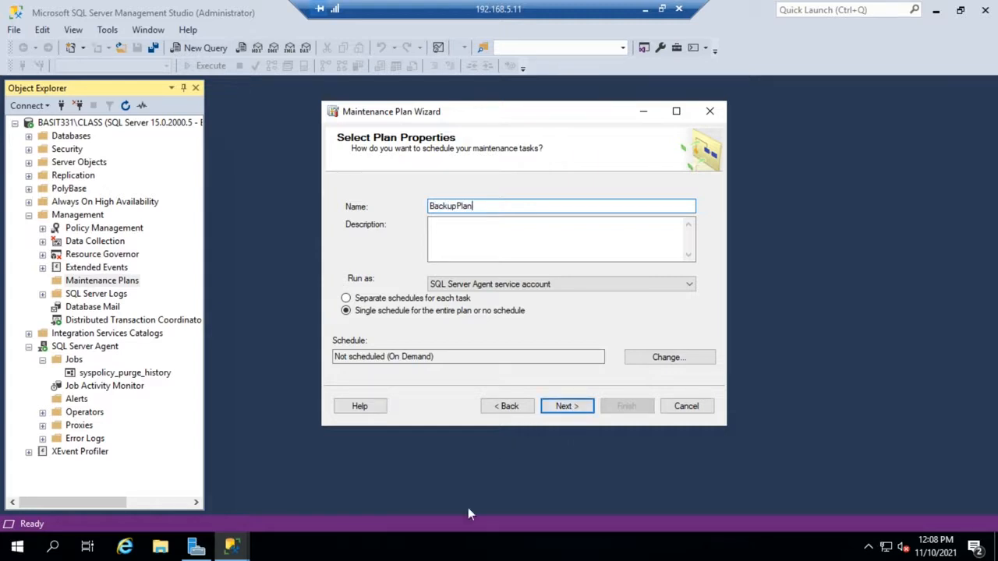
click(515, 233)
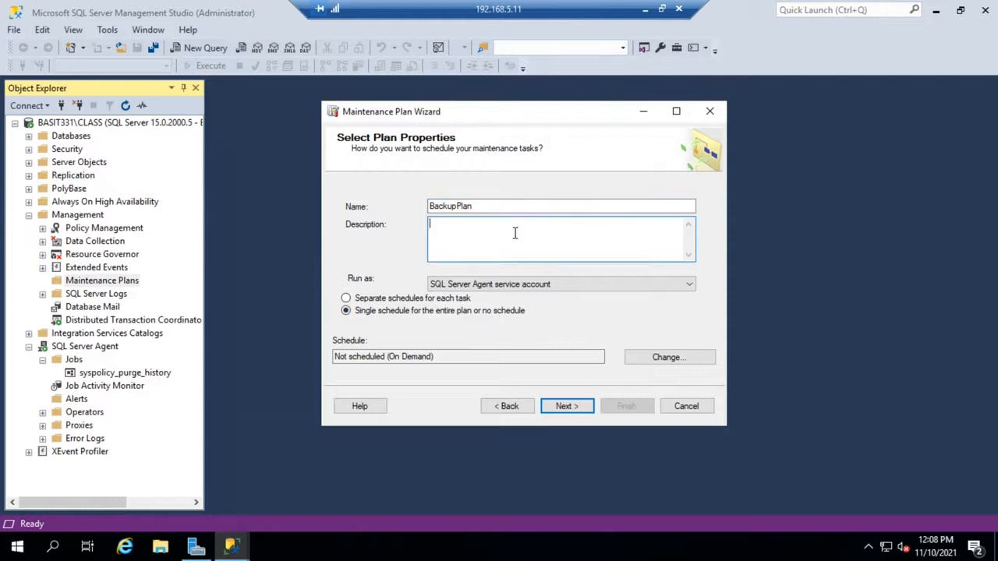
text(The automatic backup plan for the Adve)
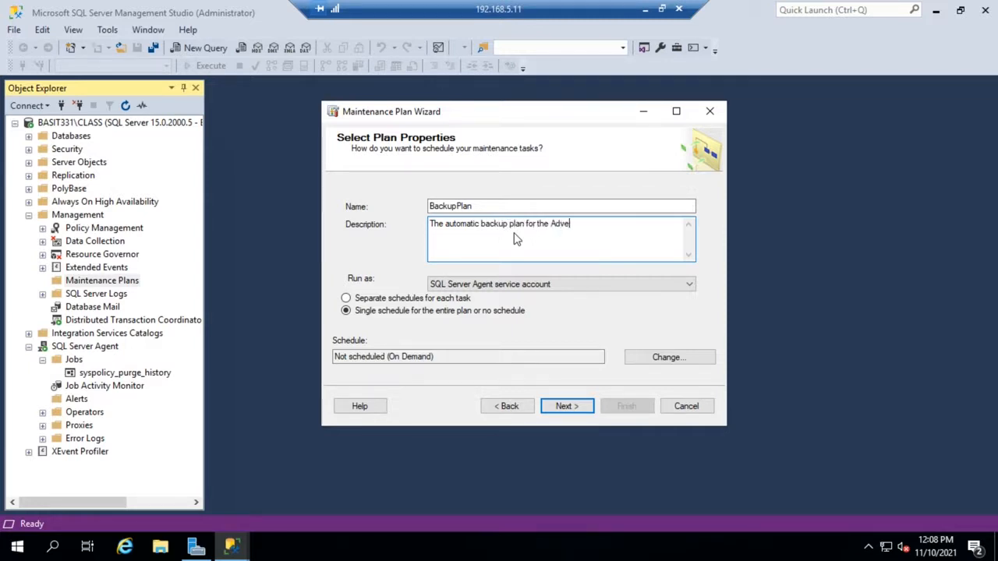
text(ntureWorks database)
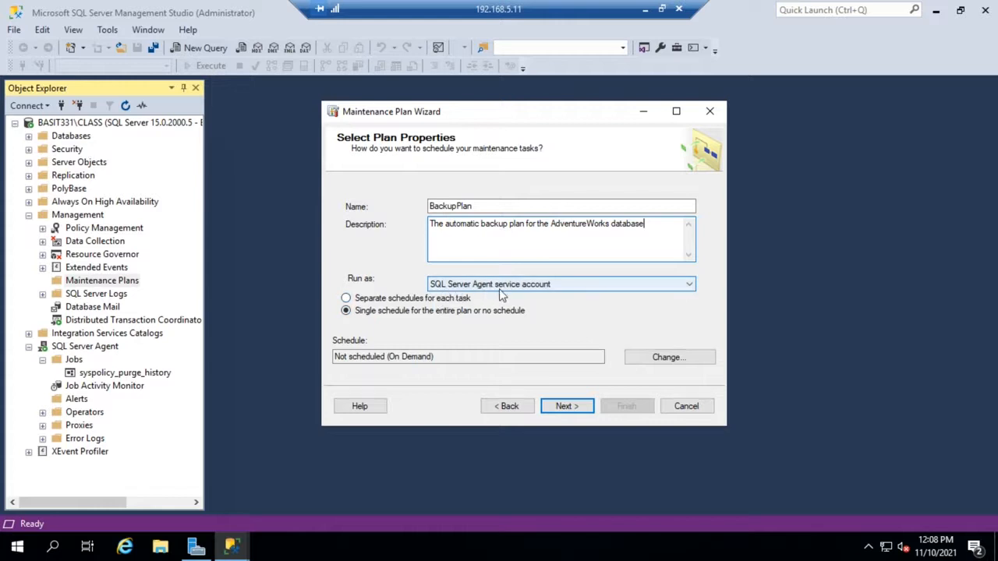
Run the plan as the SQL Server Agent service account and use separate schedules for each task.
click(568, 289)
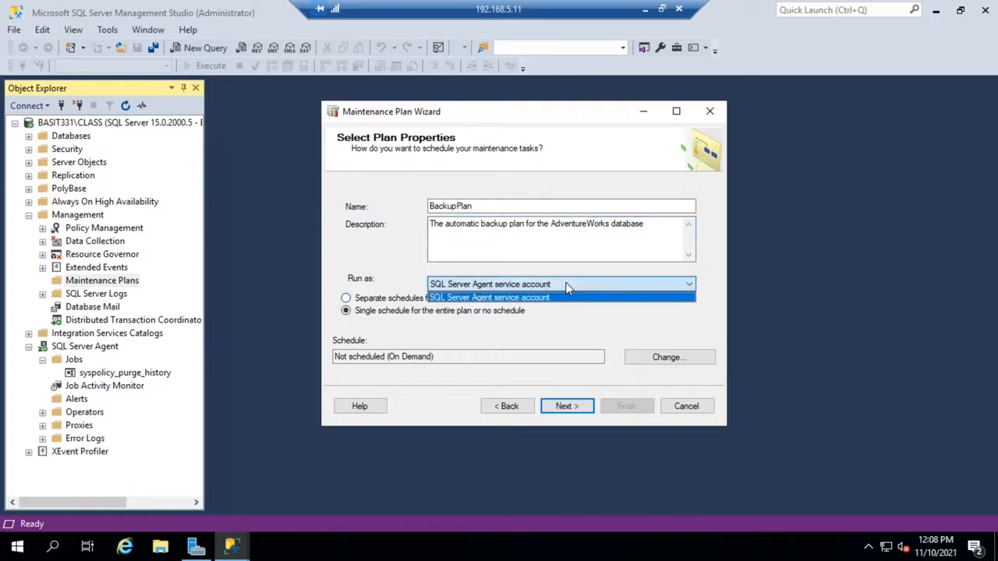
click(568, 288)
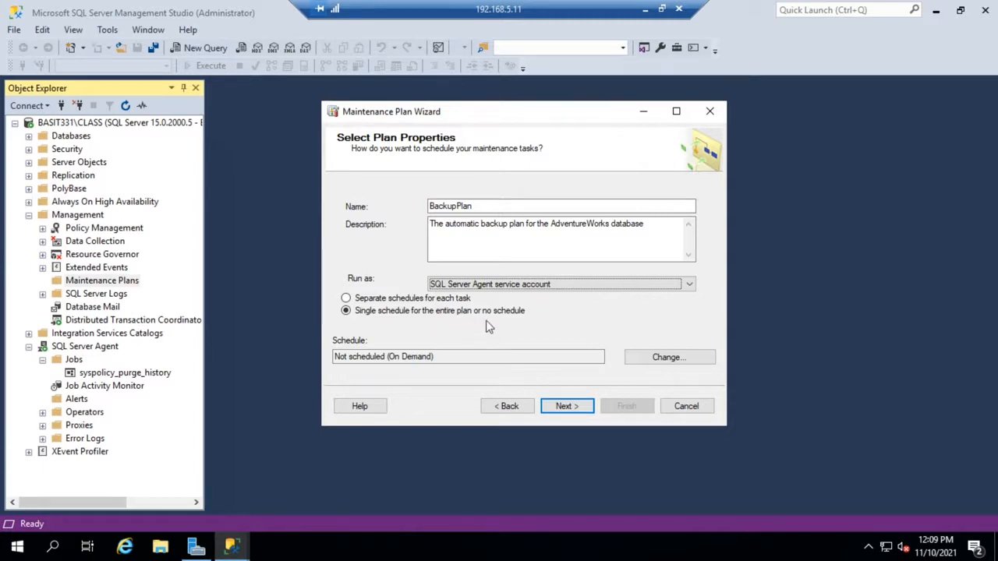
click(345, 298)
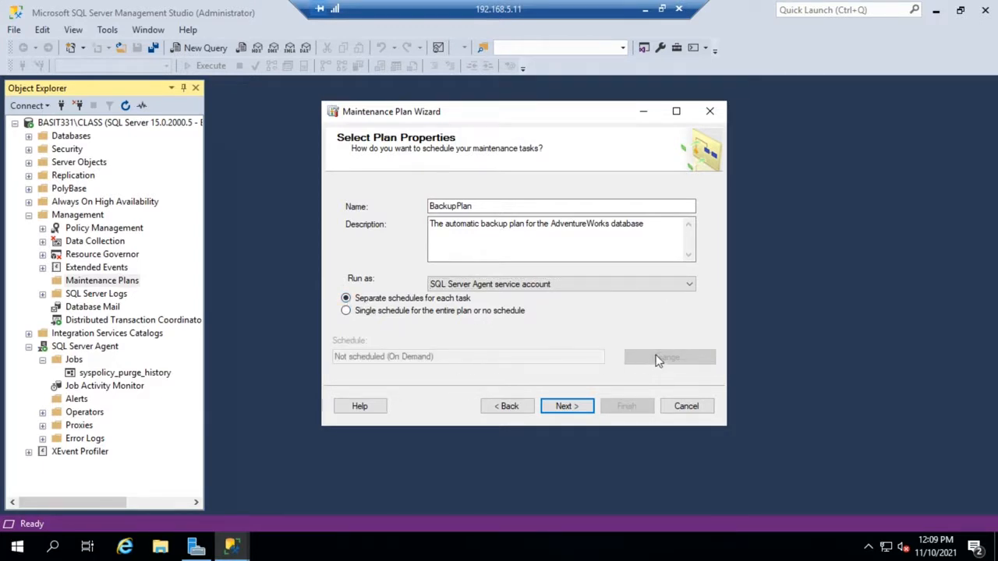
click(345, 311)
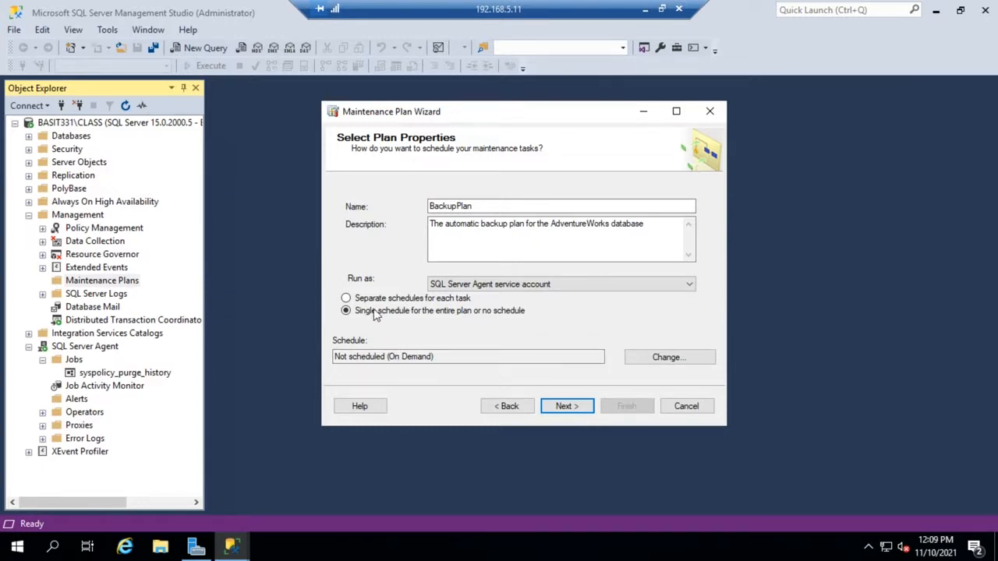
click(346, 300)
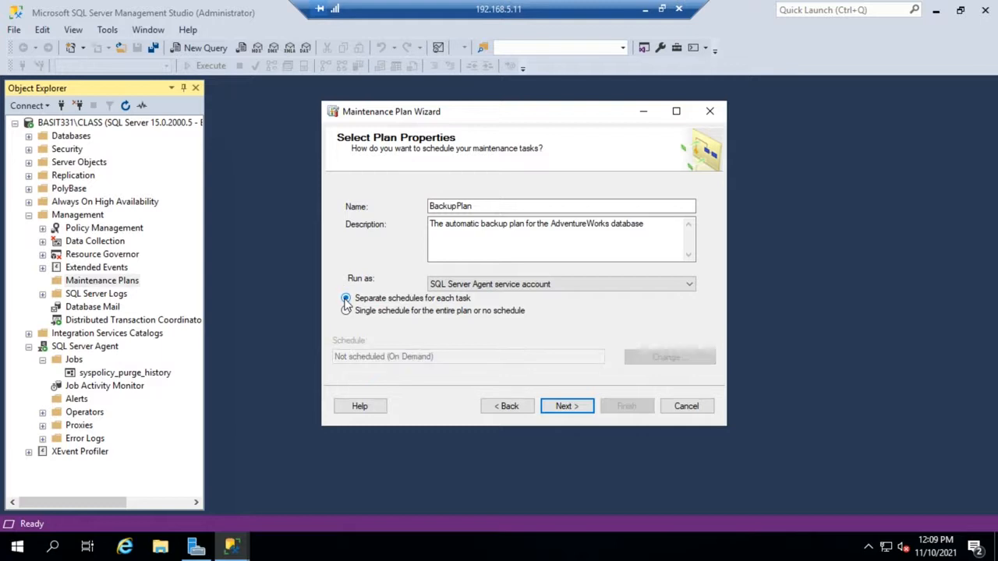
click(566, 406)
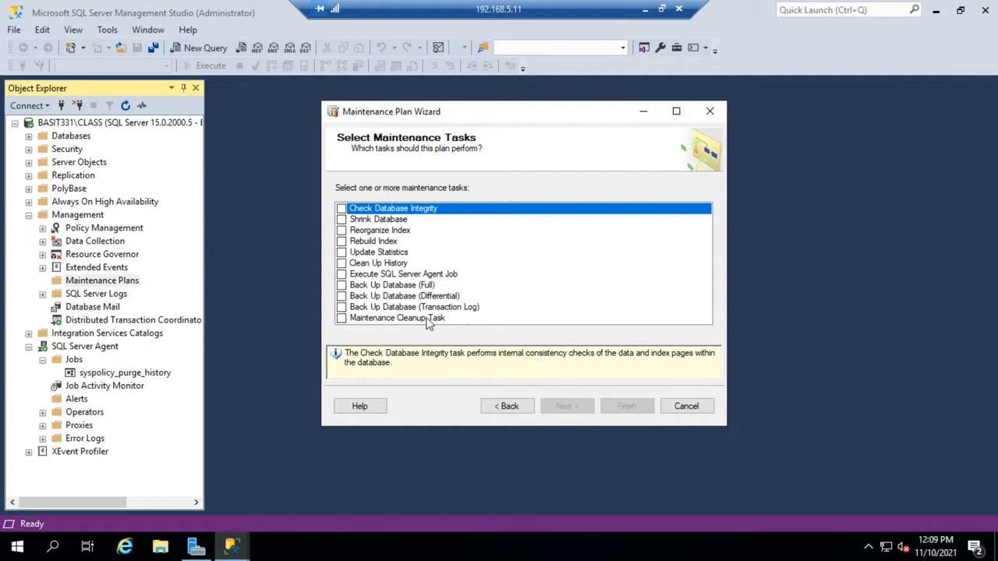
Include the full, differential and transaction log database backup tasks in the plan and accept their default order.
click(372, 254)
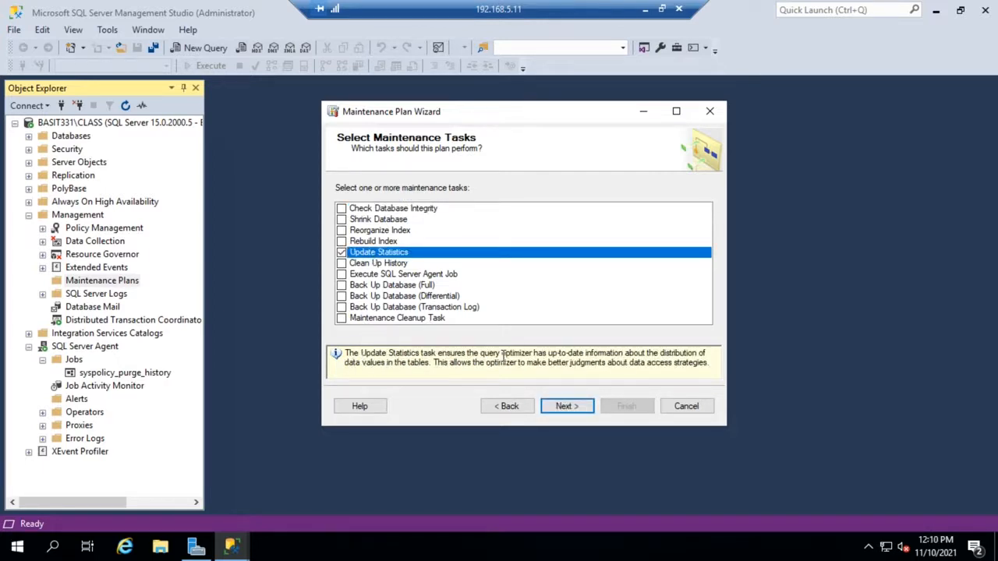
click(340, 254)
click(341, 286)
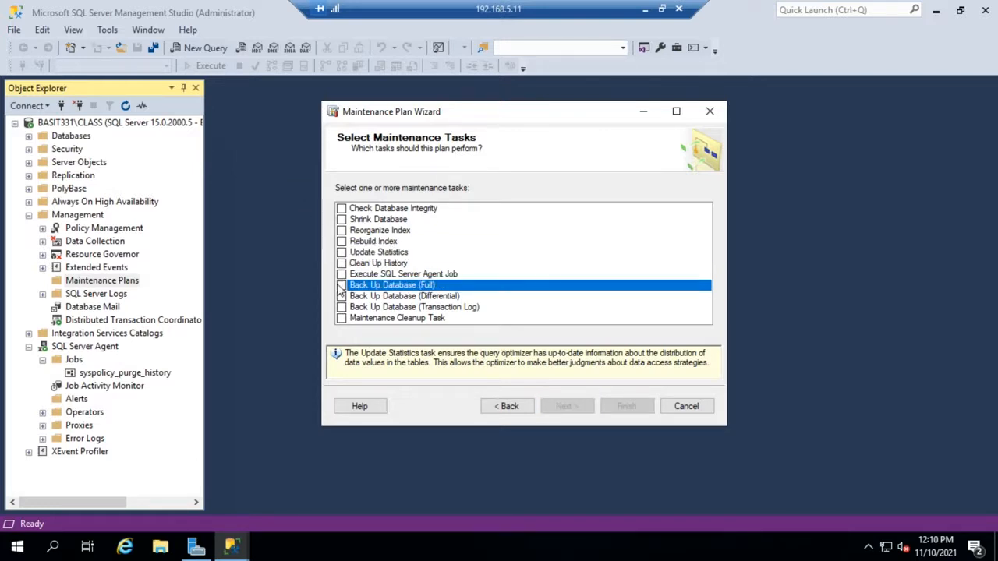
click(342, 297)
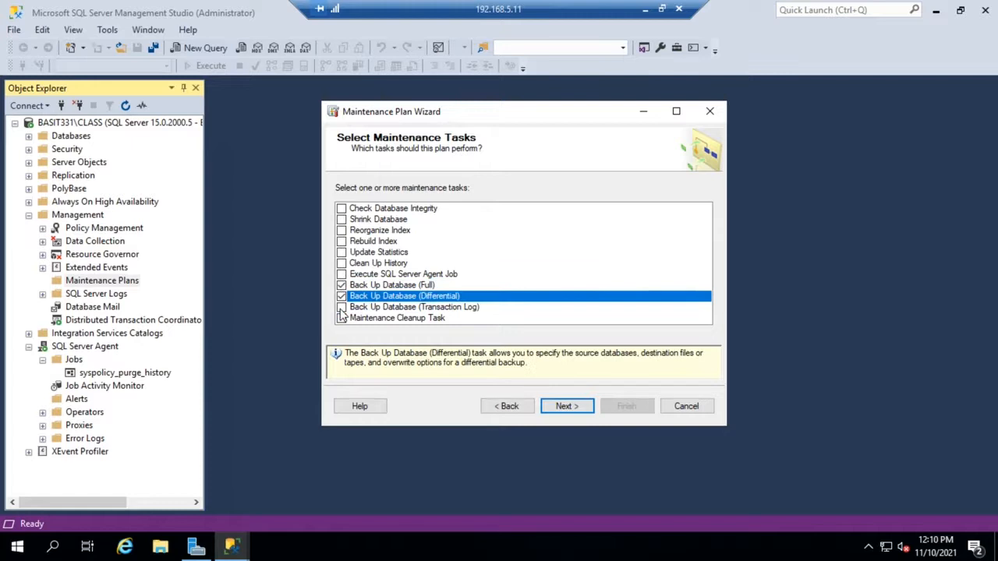
click(341, 307)
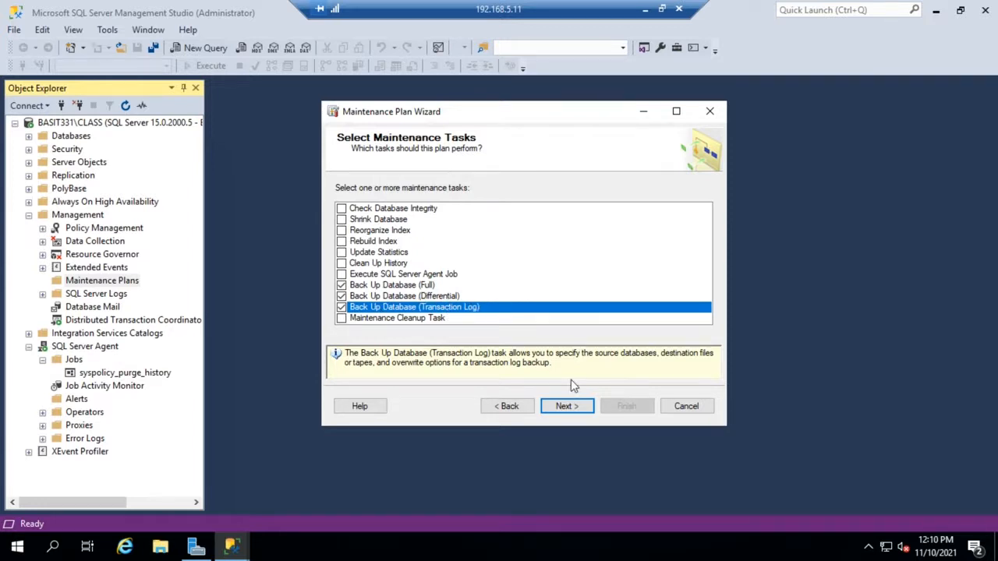
click(579, 411)
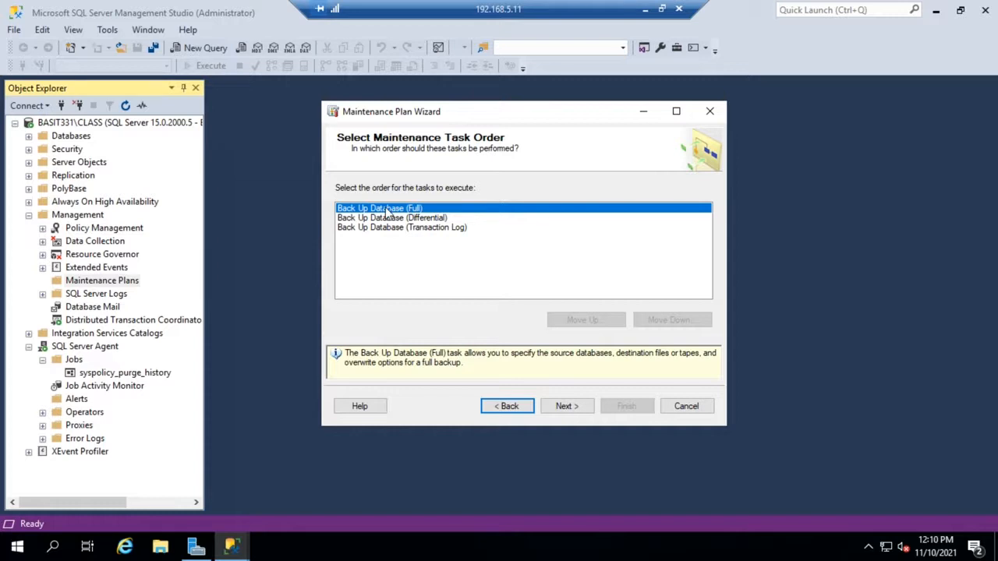
click(565, 406)
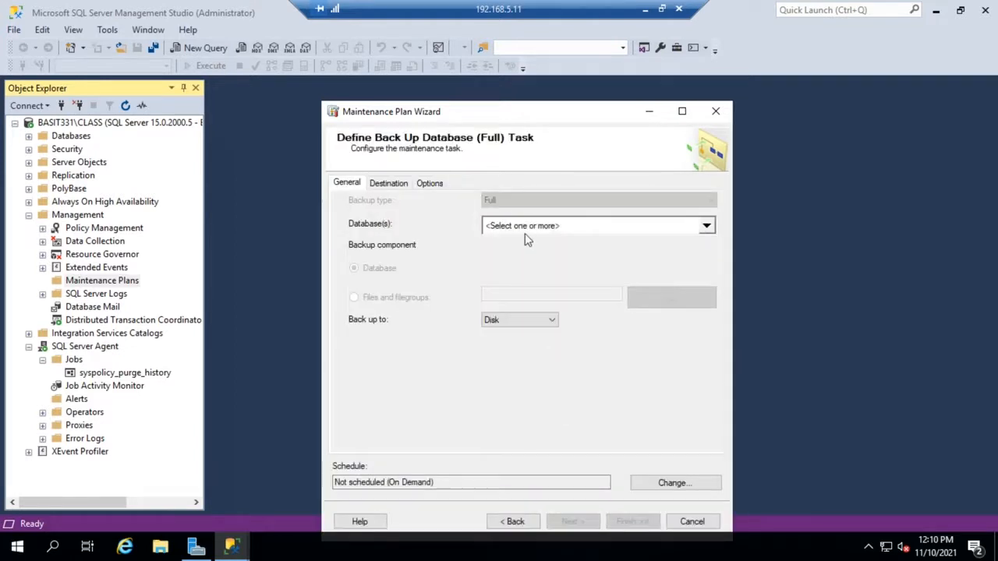
Select the AdventureWorks2019 database for the full backup task.
drag(479, 117, 466, 50)
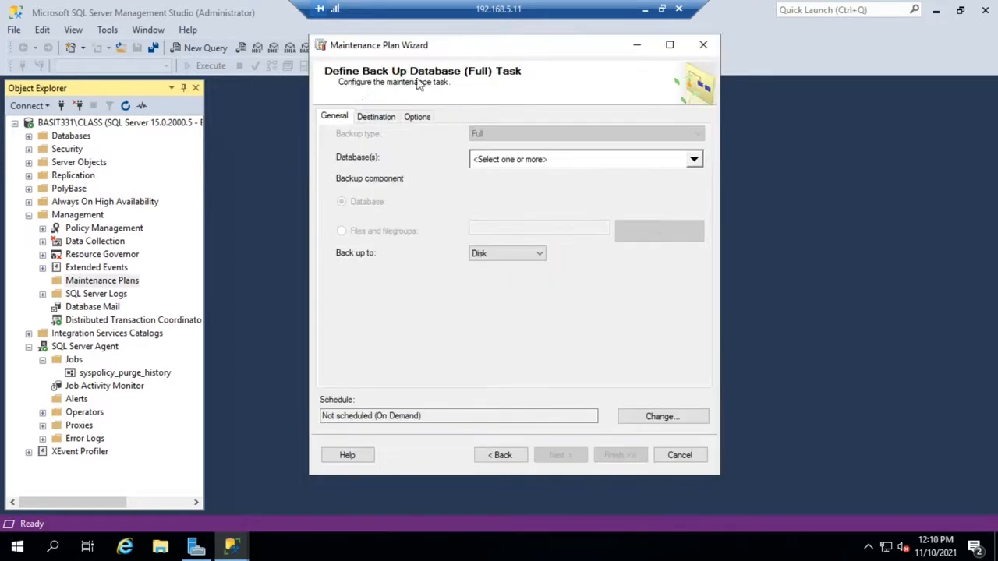
click(590, 161)
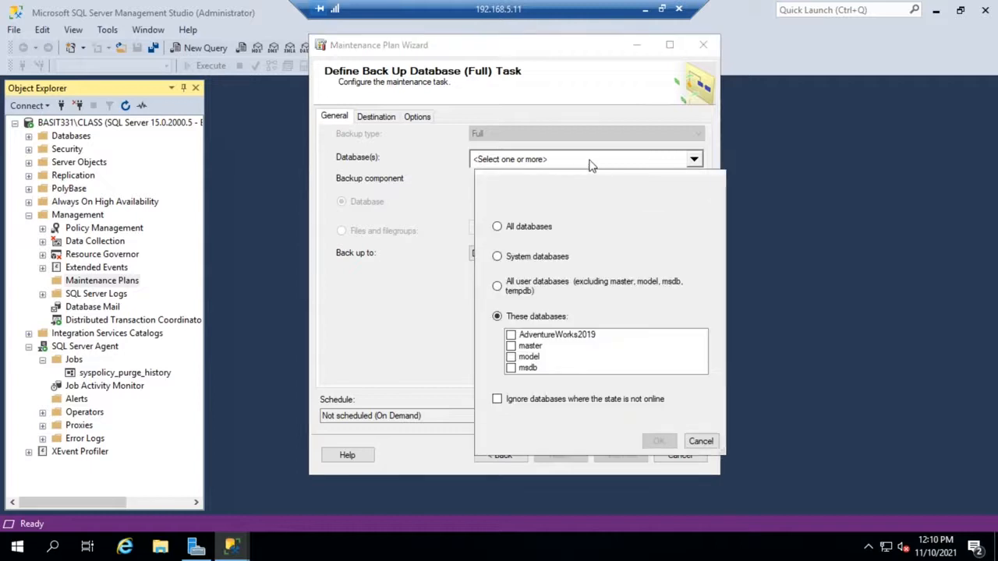
click(510, 335)
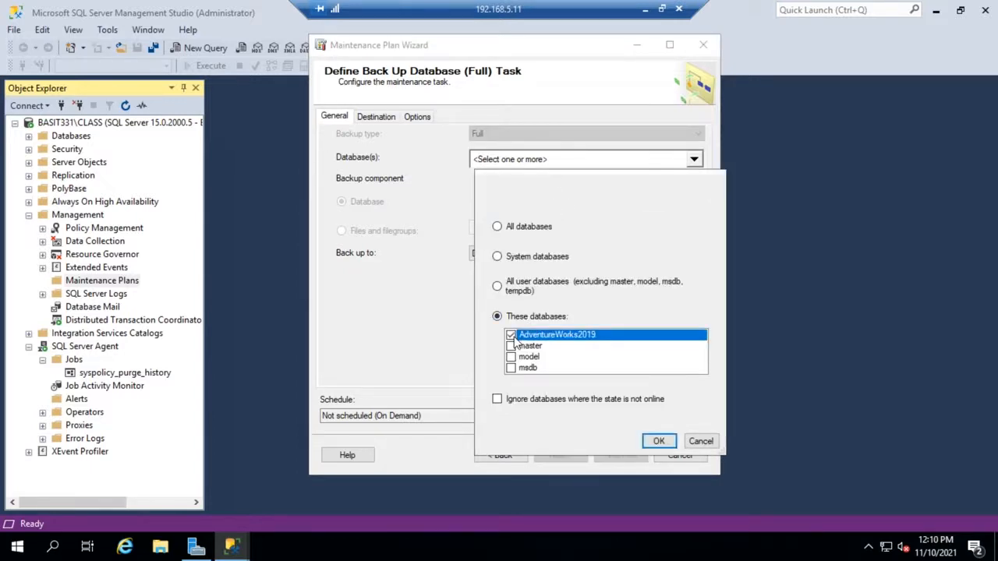
click(660, 440)
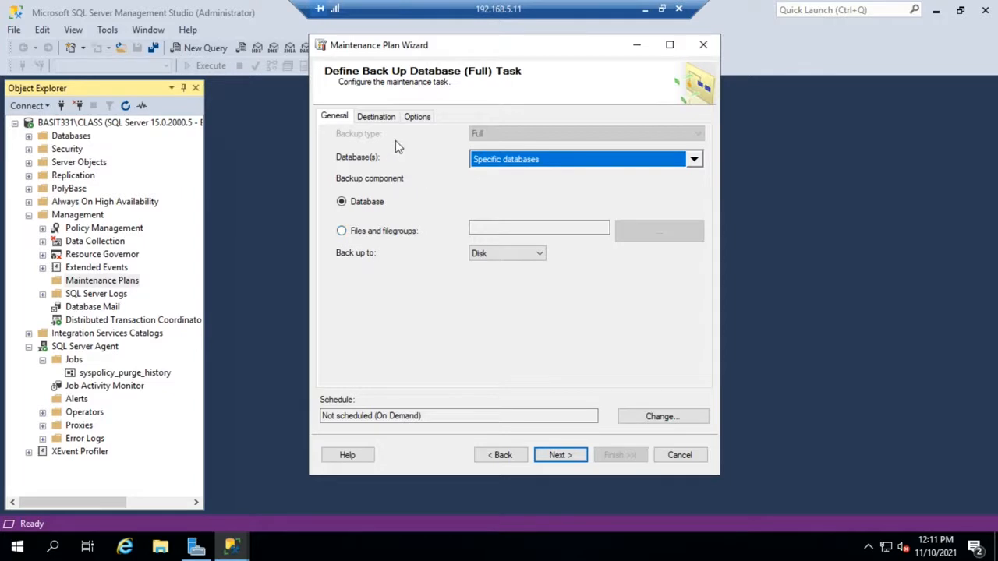
Back up the full backup task across files, adding the existing file C:\Backup\aw.bak as its destination.
click(377, 117)
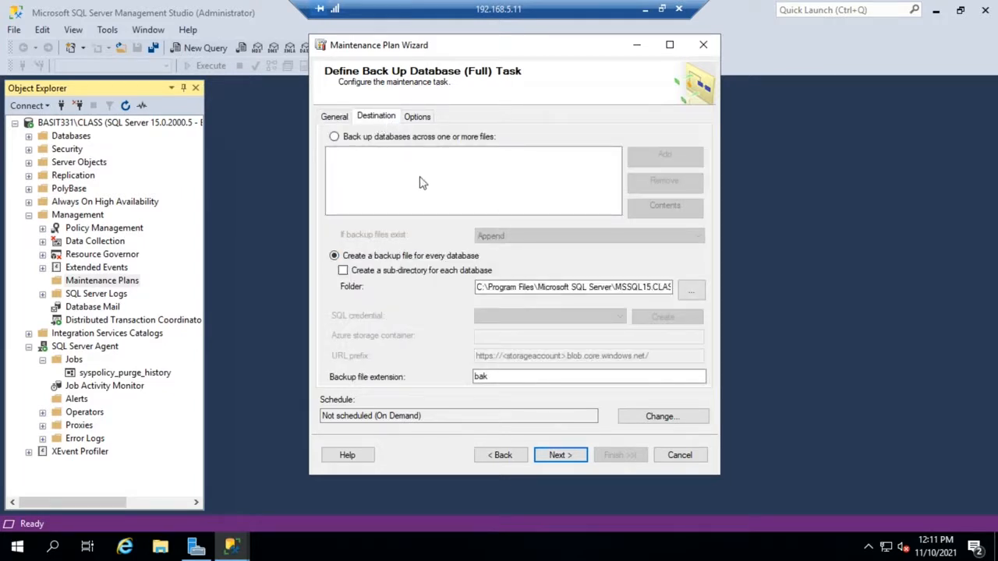
click(402, 138)
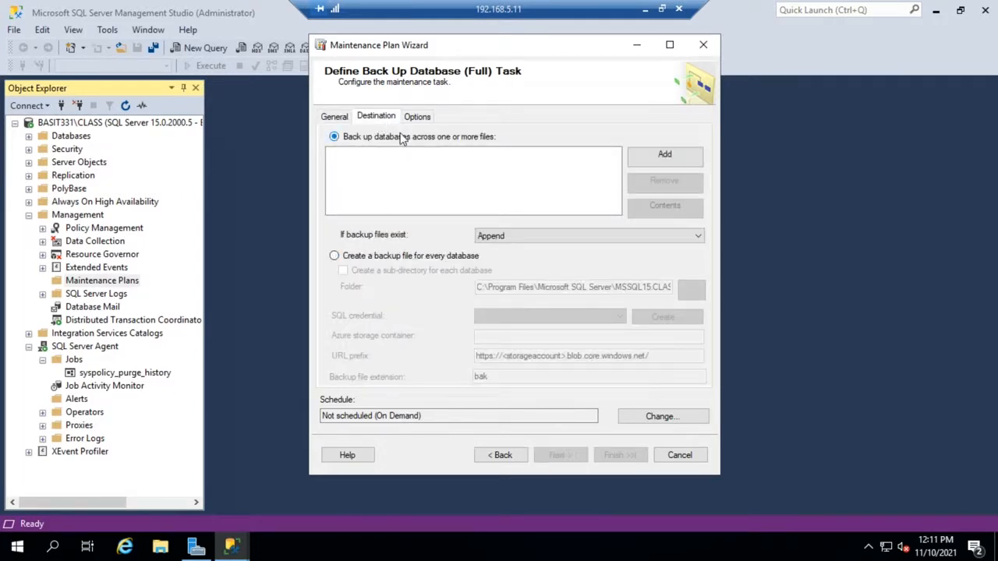
click(665, 155)
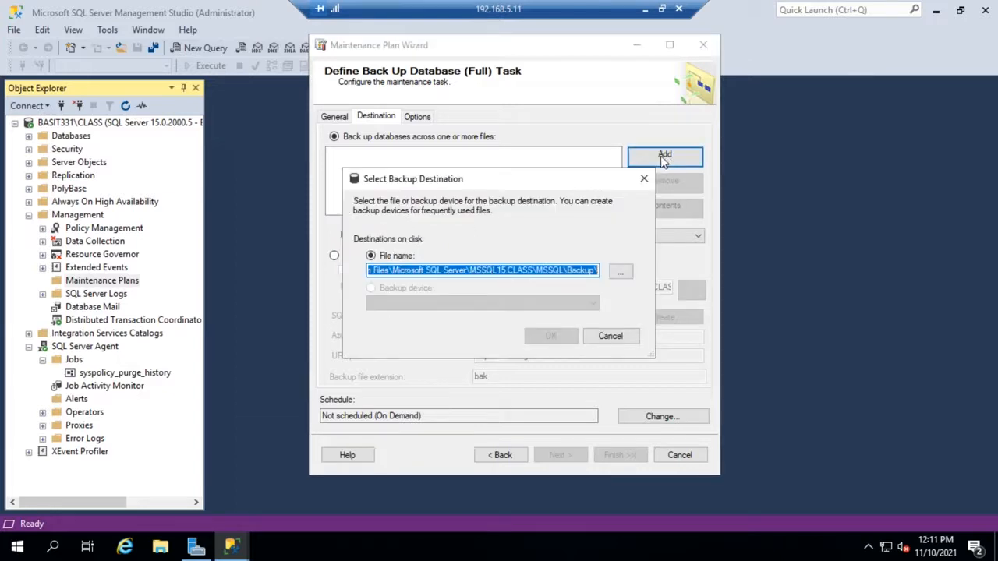
click(621, 272)
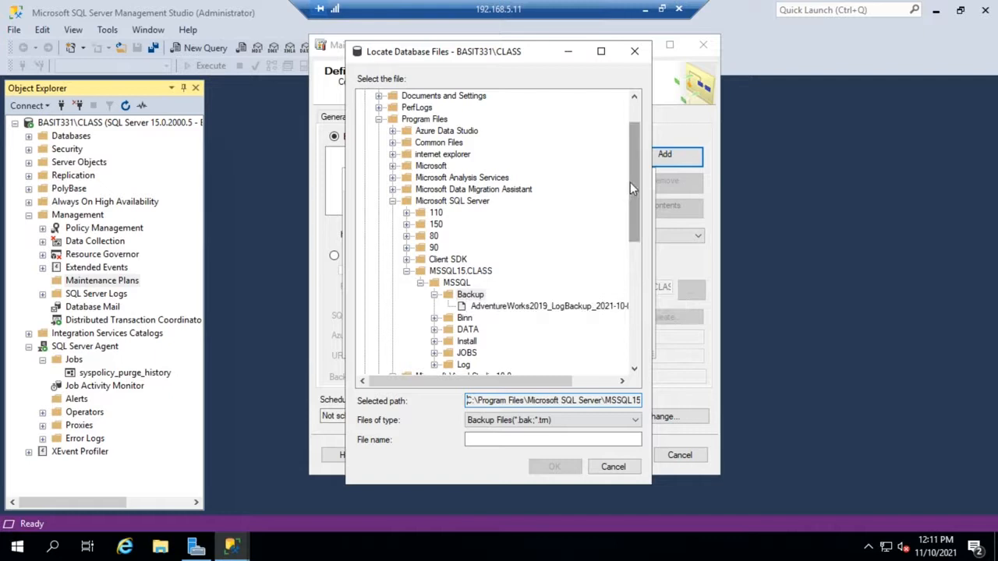
drag(630, 183, 630, 163)
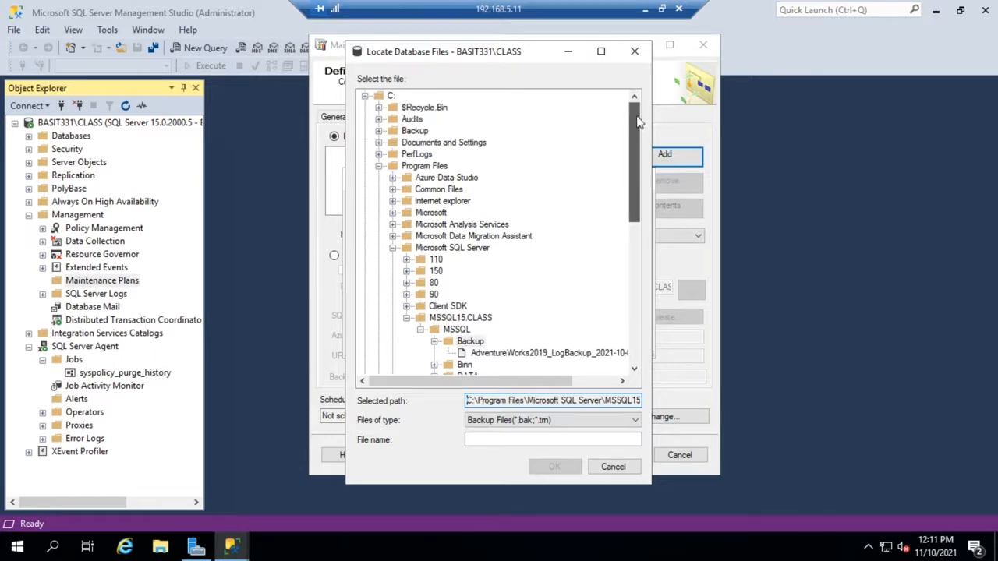
click(412, 132)
double_click(411, 132)
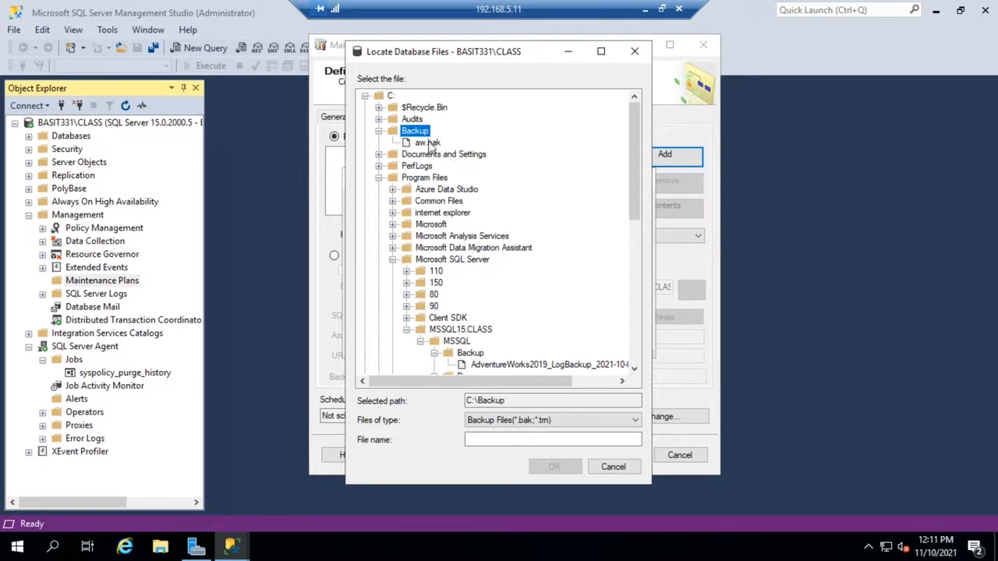
click(428, 143)
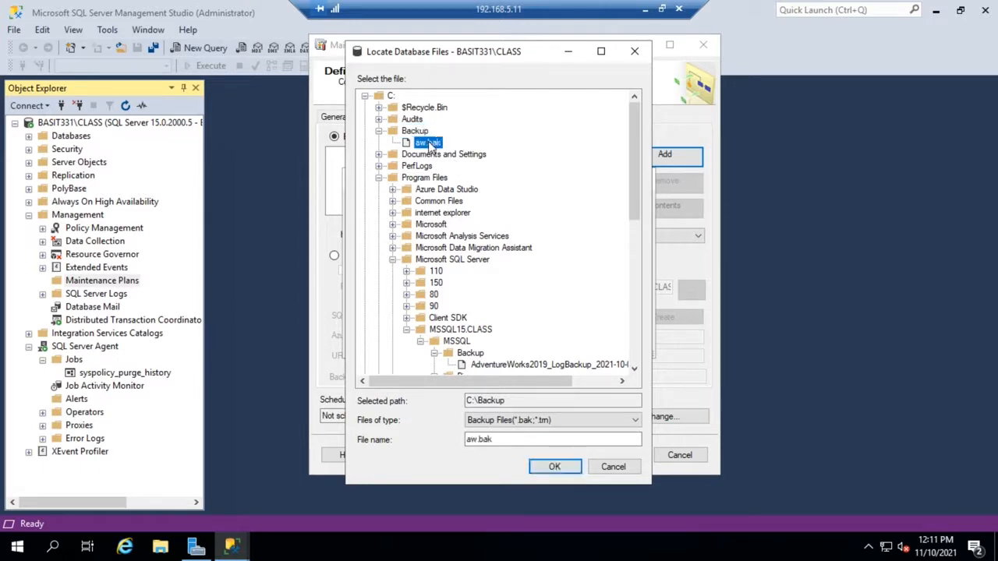
click(556, 468)
click(548, 336)
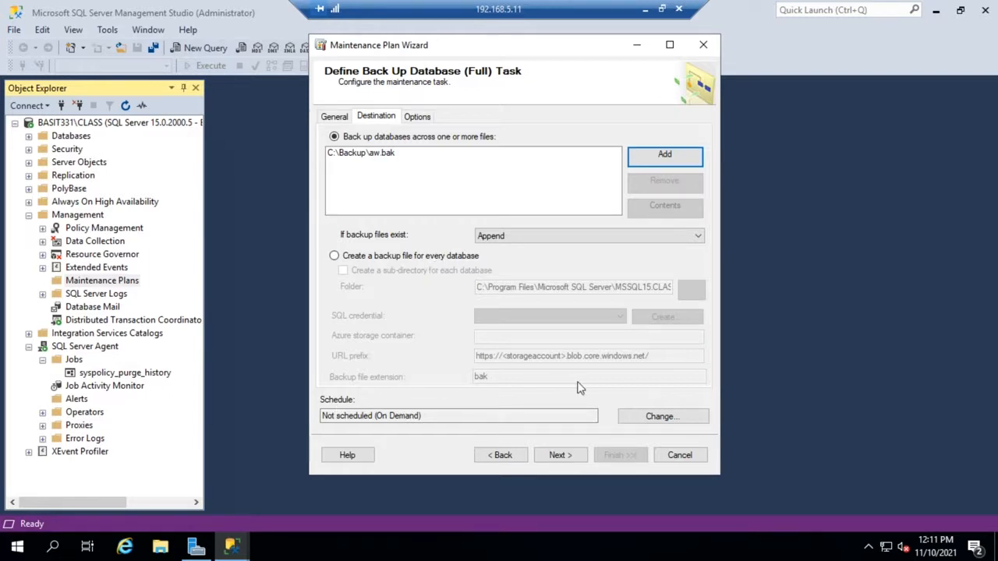
Enable the Continue on error option for the full backup task.
click(418, 118)
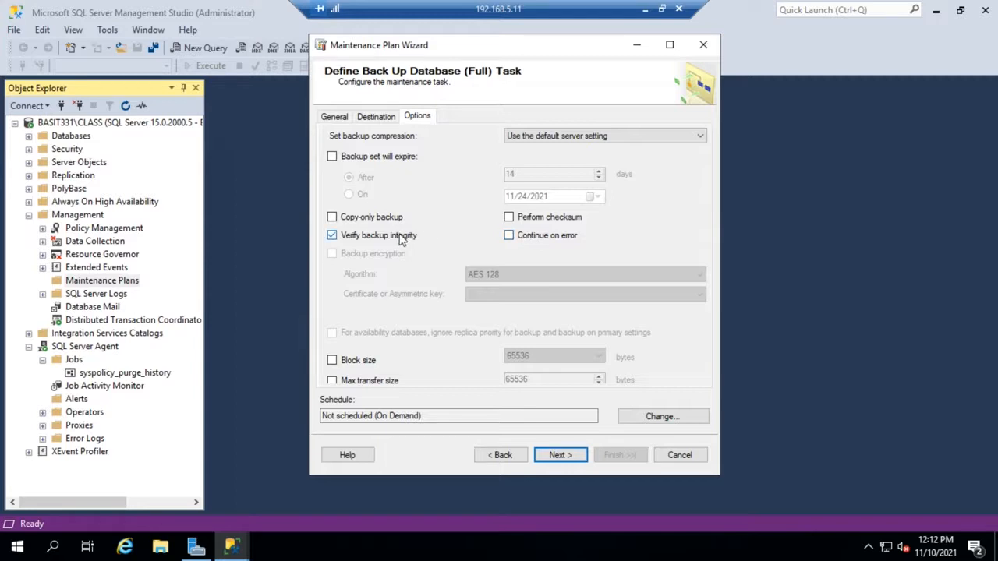
click(540, 238)
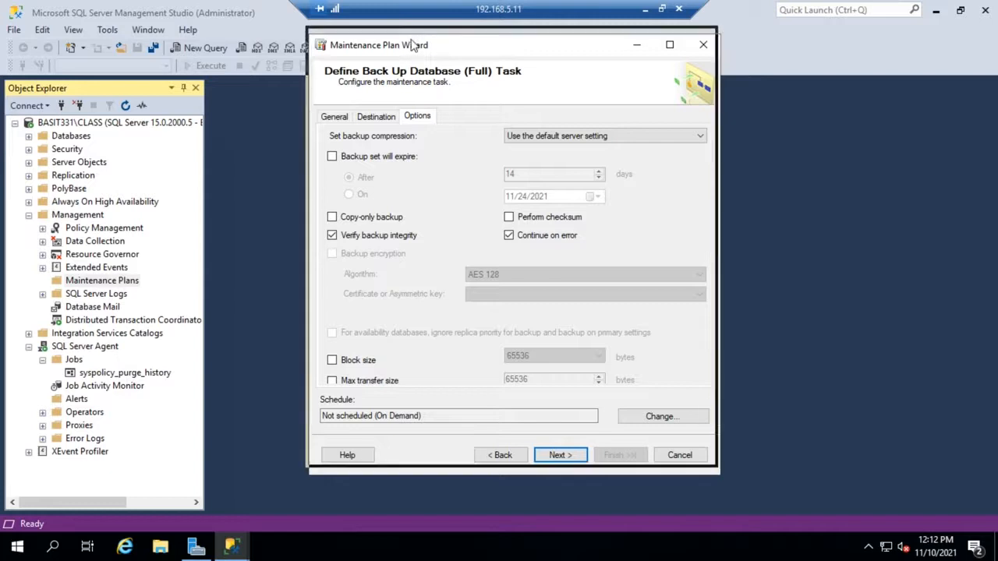
drag(413, 45, 409, 38)
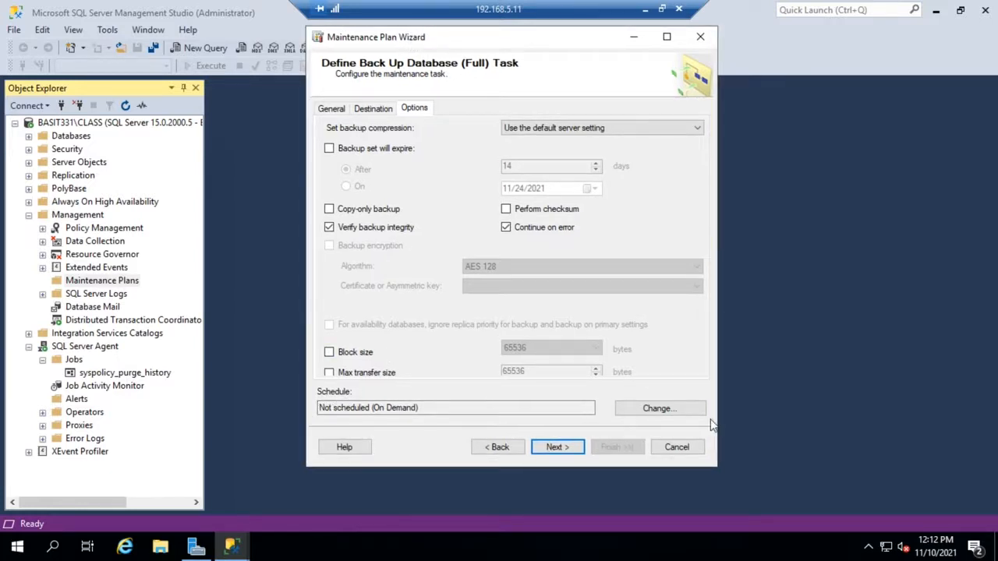
Schedule the full backup weekly on Sunday at 1:00:00 AM and proceed to the differential backup task.
click(679, 409)
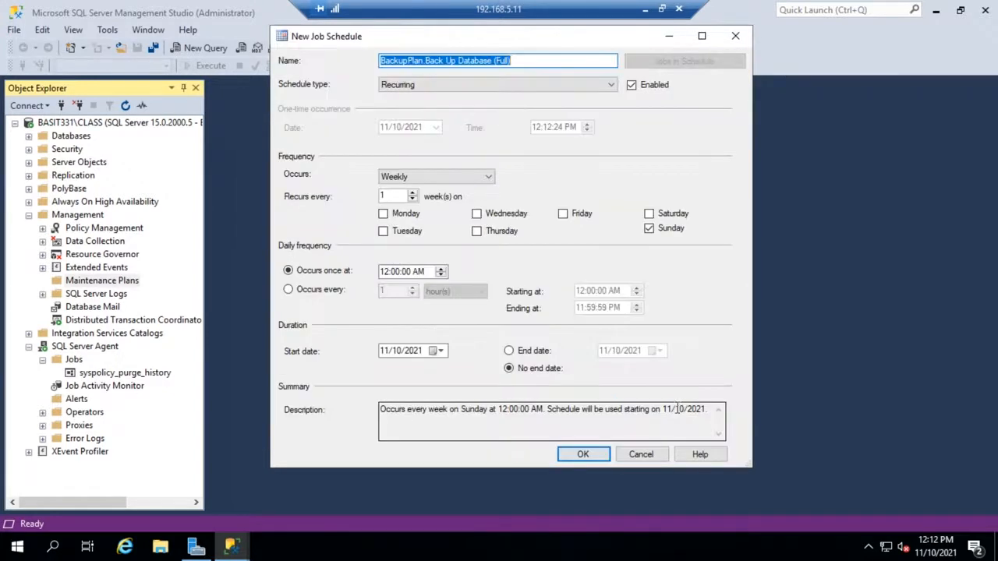
click(387, 272)
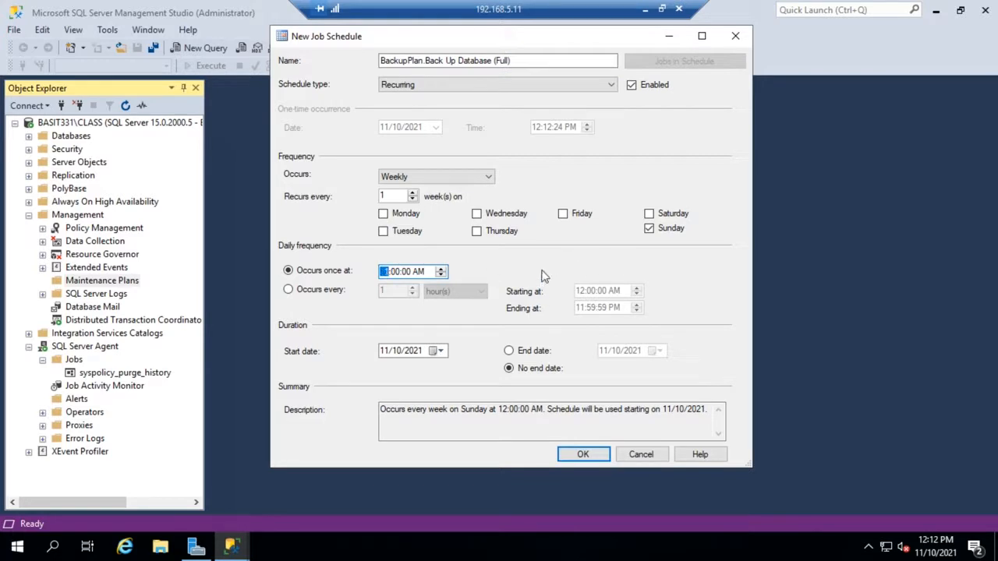
click(570, 456)
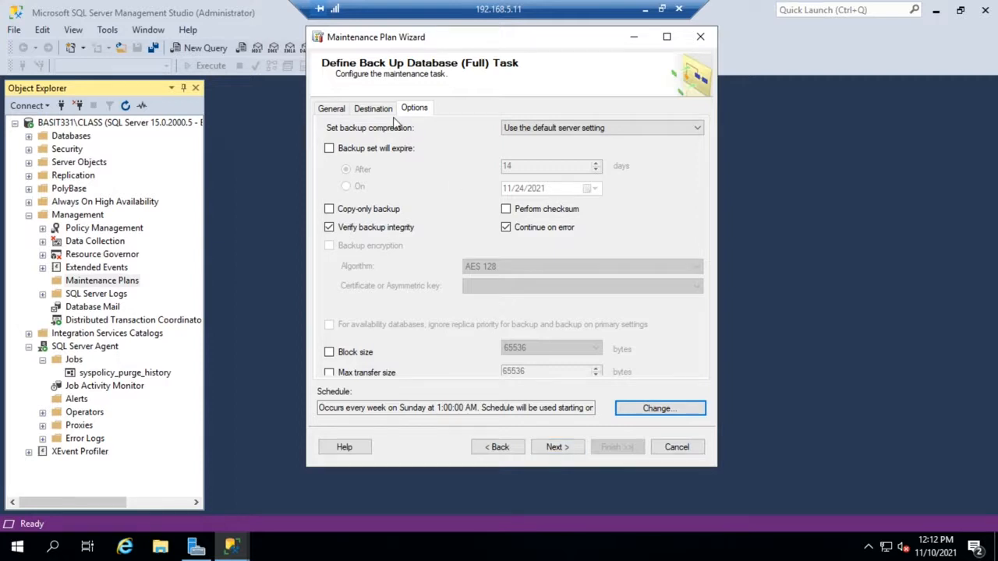
click(556, 447)
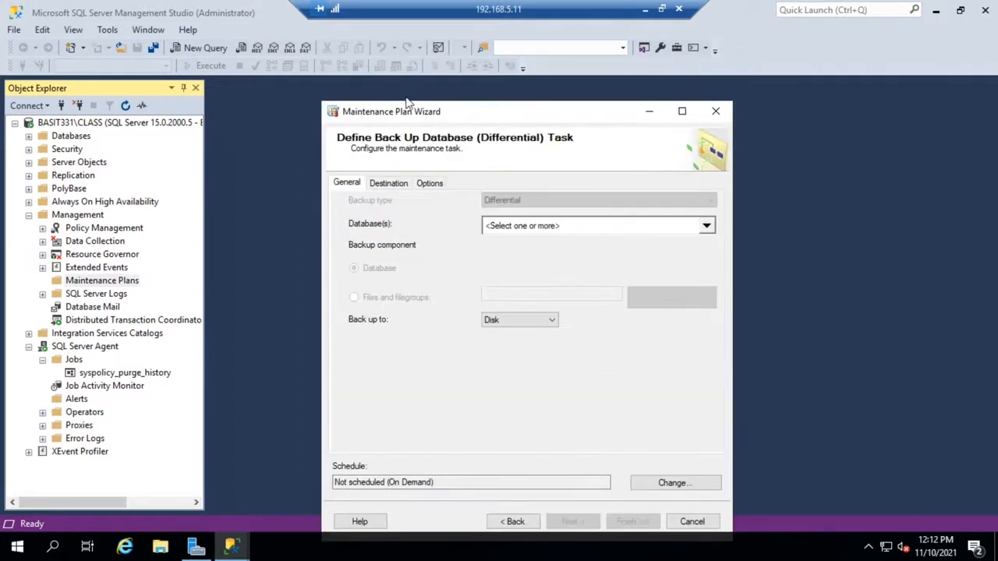
Select the AdventureWorks2019 database for the differential backup task.
drag(407, 114, 393, 73)
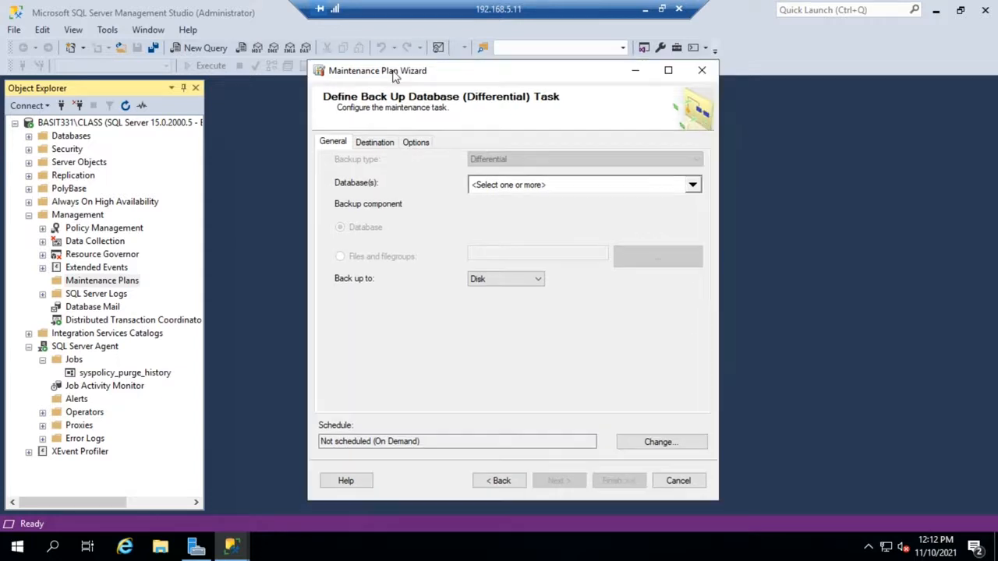
click(558, 189)
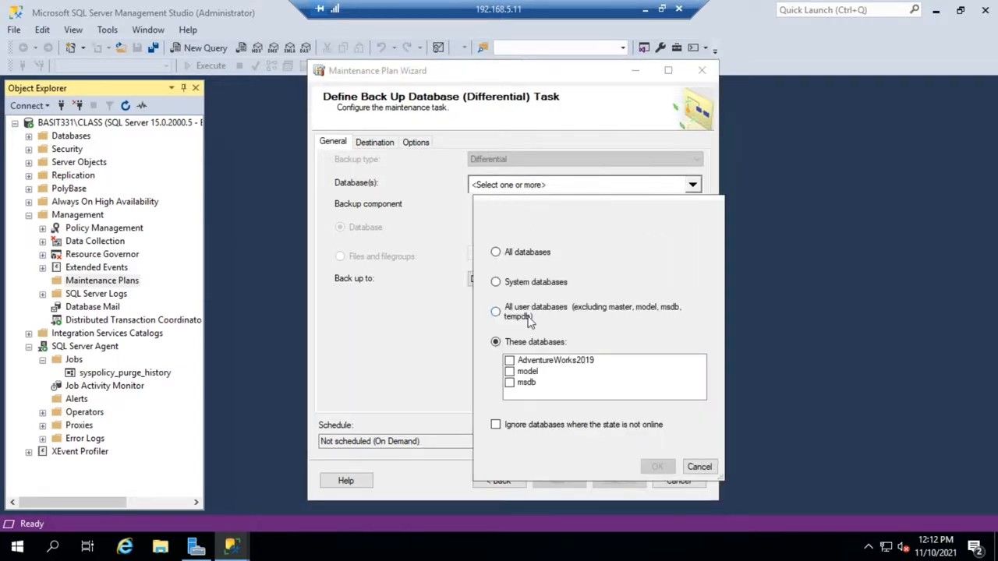
click(510, 361)
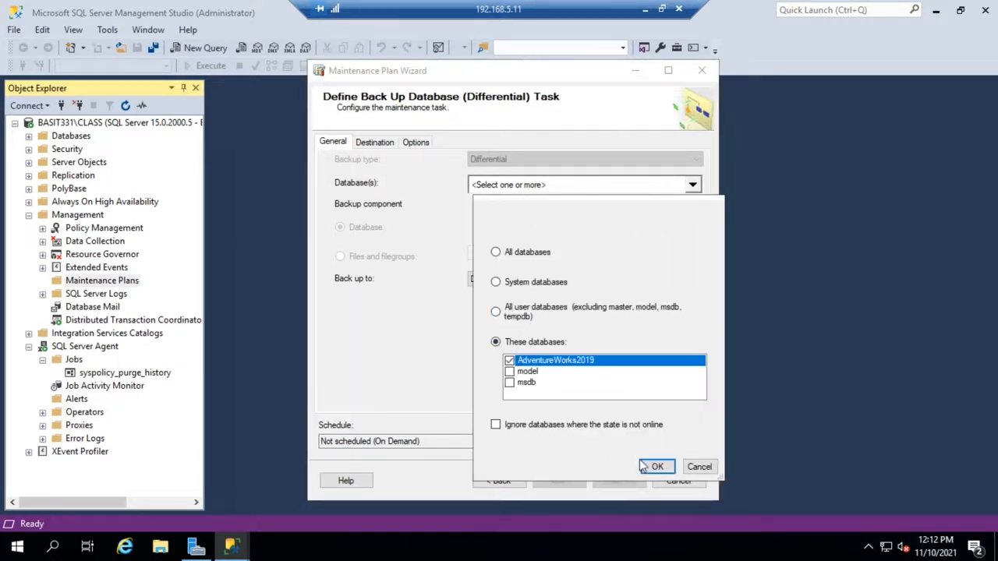
click(659, 467)
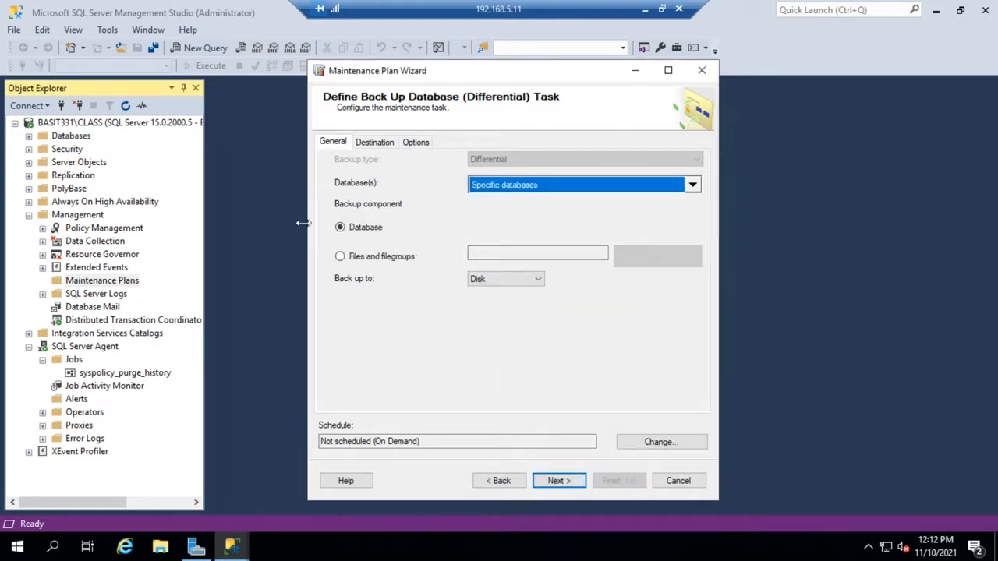
Back up the differential backup task across files, adding the existing file C:\Backup\aw.bak as its destination.
click(375, 145)
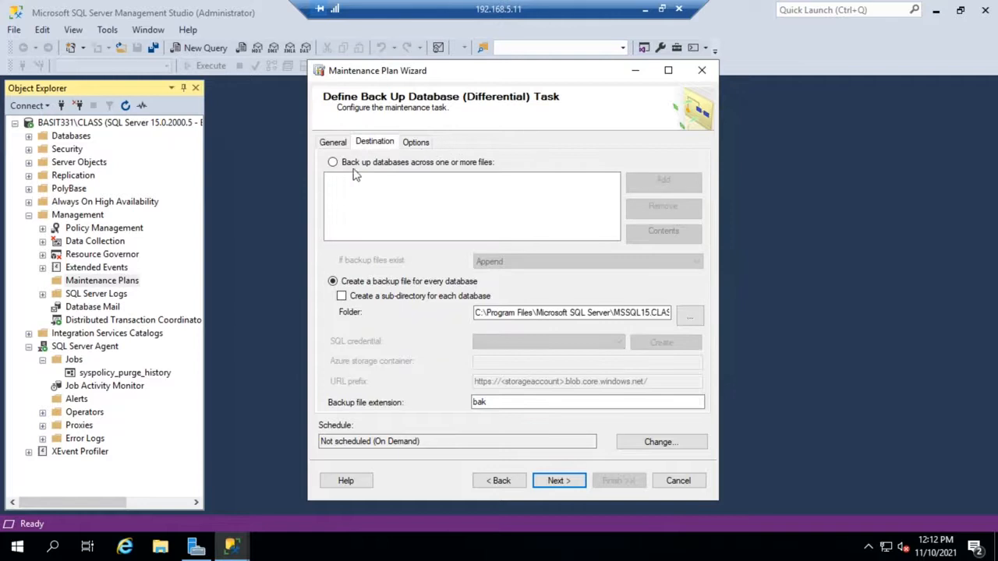
click(357, 165)
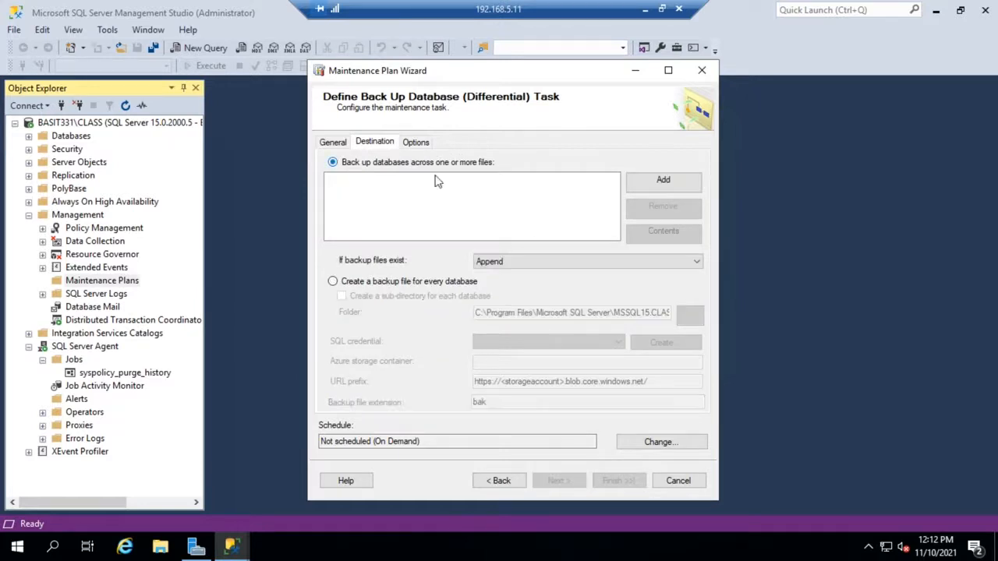
click(661, 183)
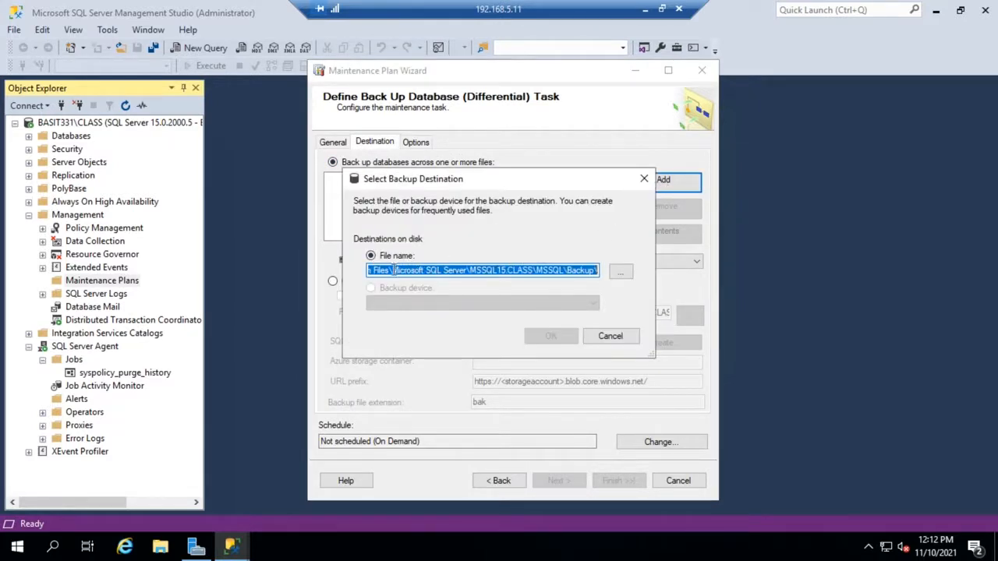
click(621, 270)
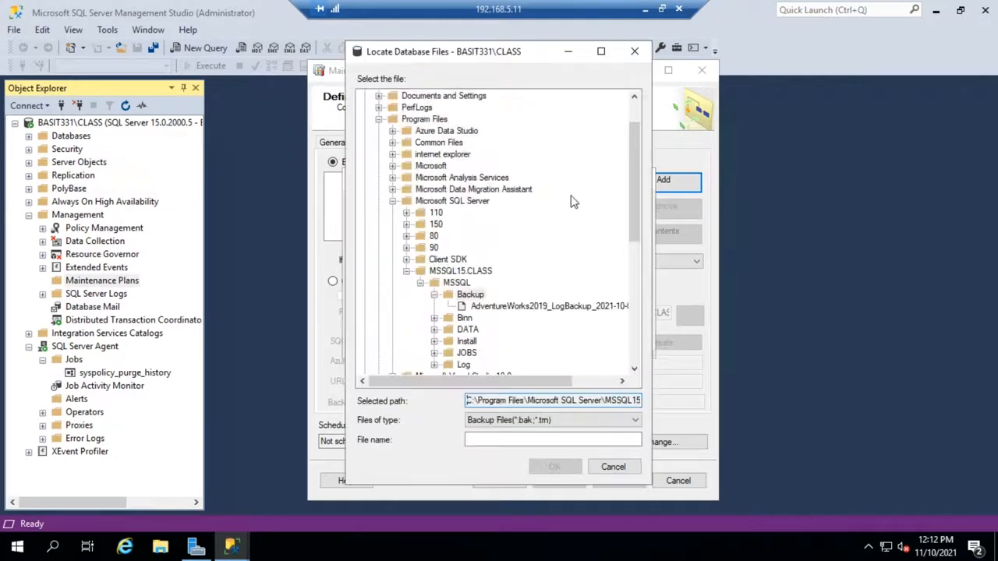
scroll(636, 192, up, 2)
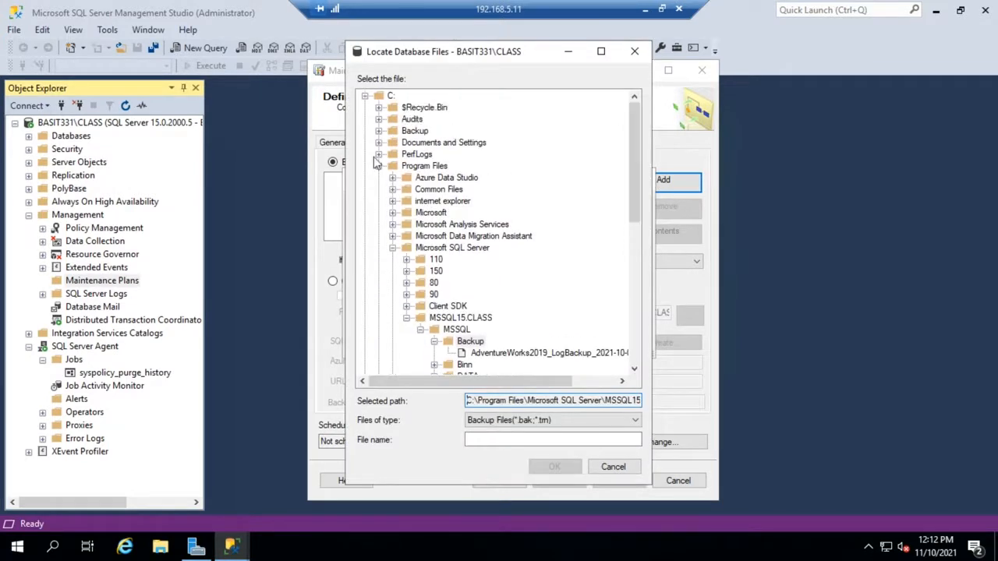
double_click(415, 131)
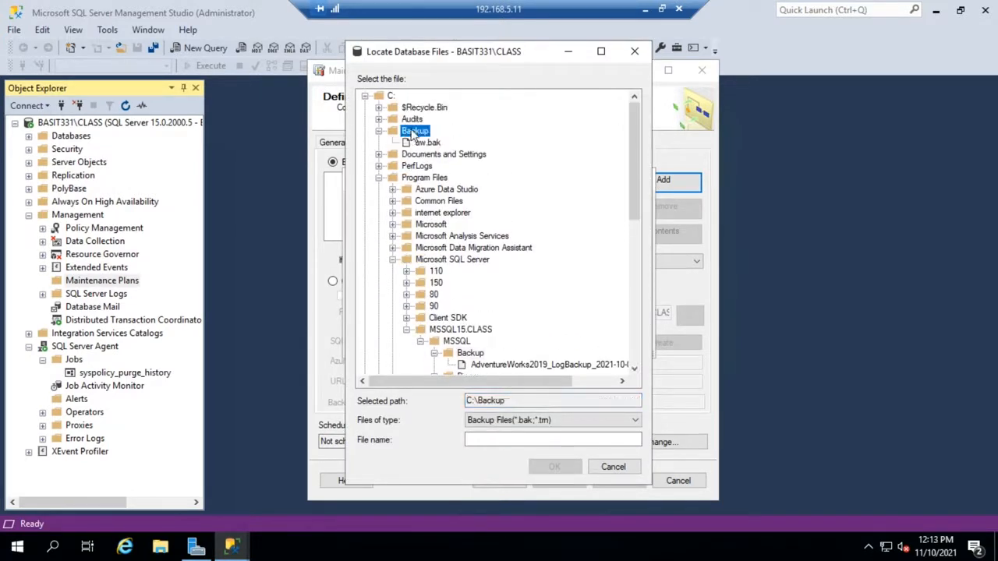
double_click(427, 143)
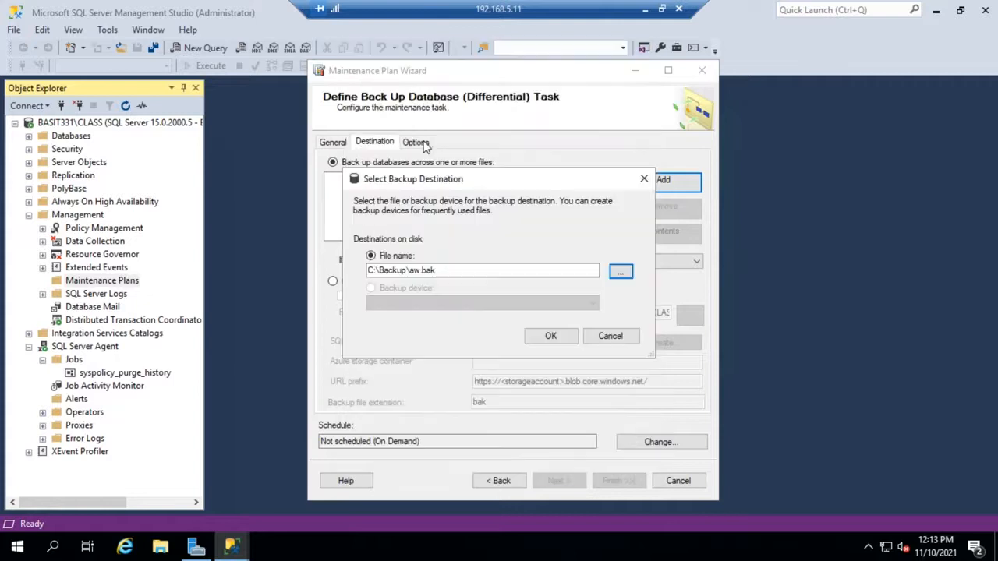
click(552, 335)
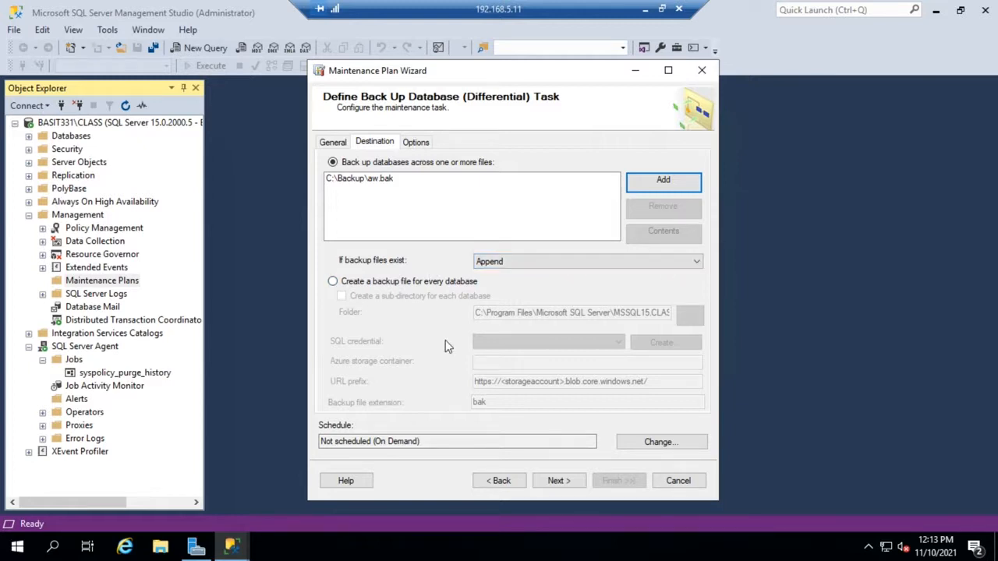
Look over the differential backup task's options and open its job schedule for editing.
click(412, 144)
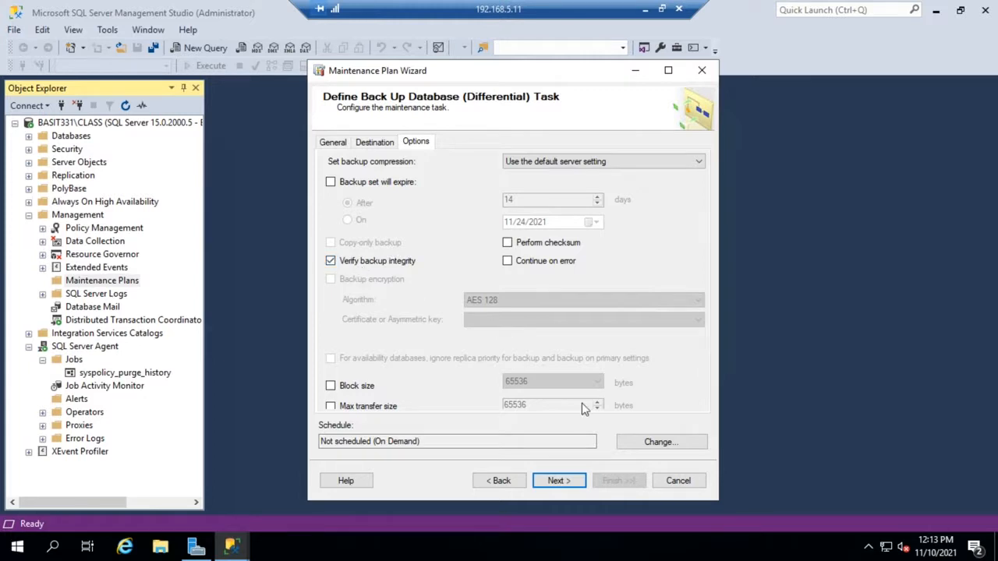
click(659, 443)
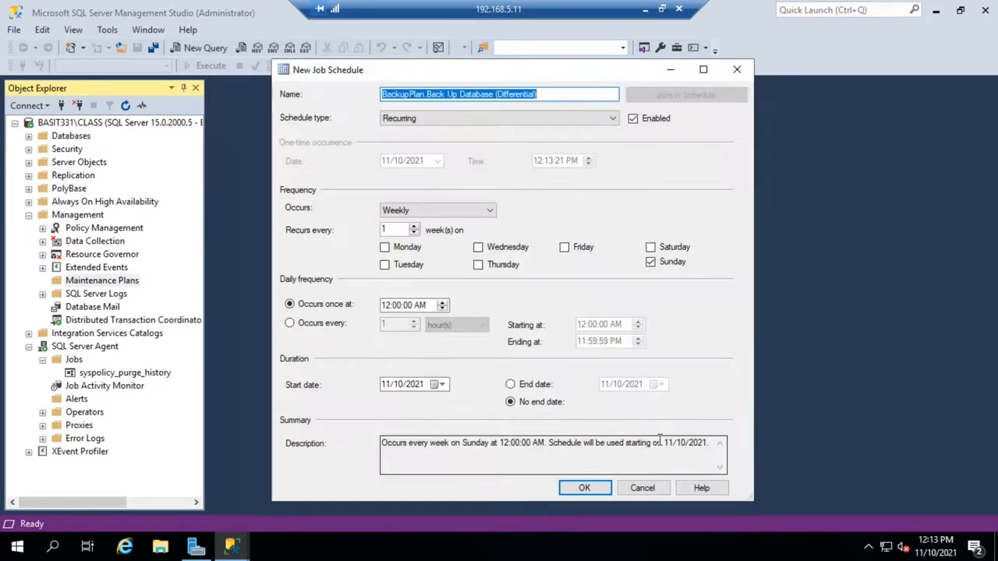
click(472, 212)
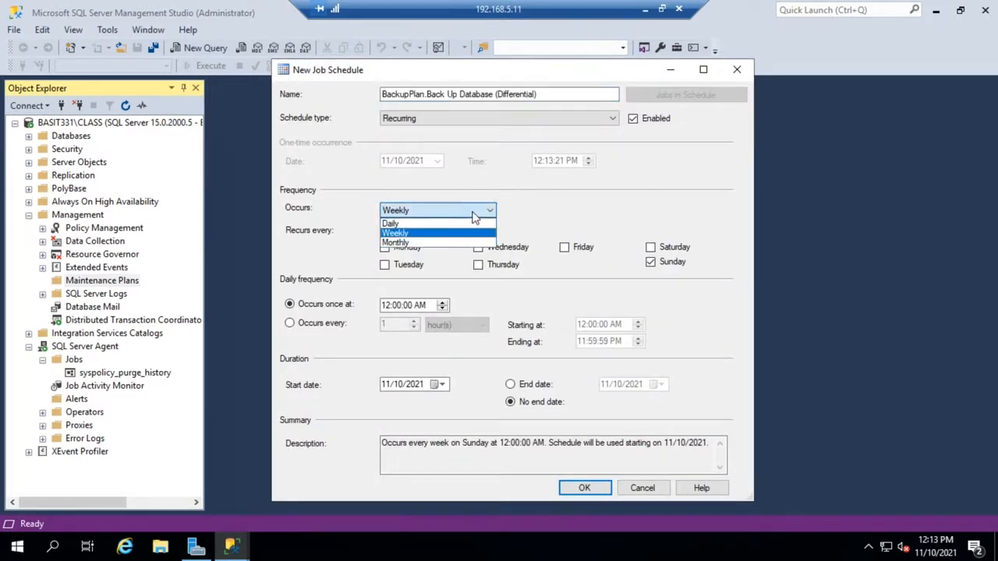
click(400, 224)
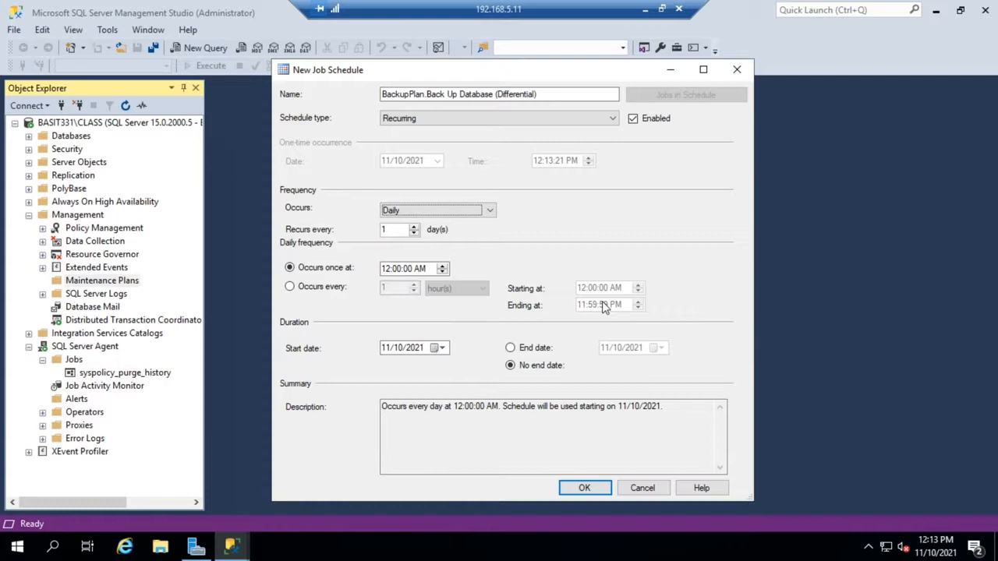
click(491, 212)
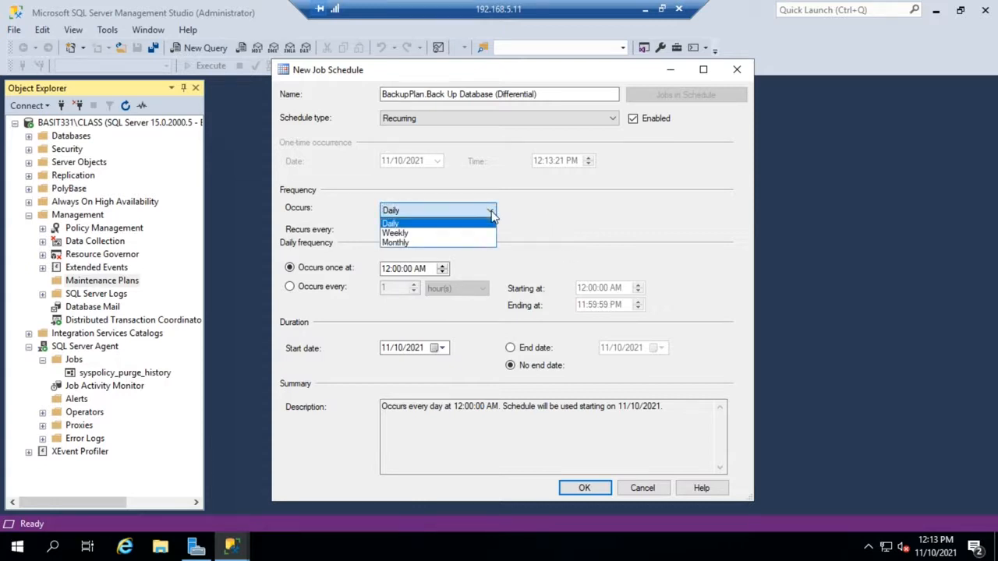
click(433, 231)
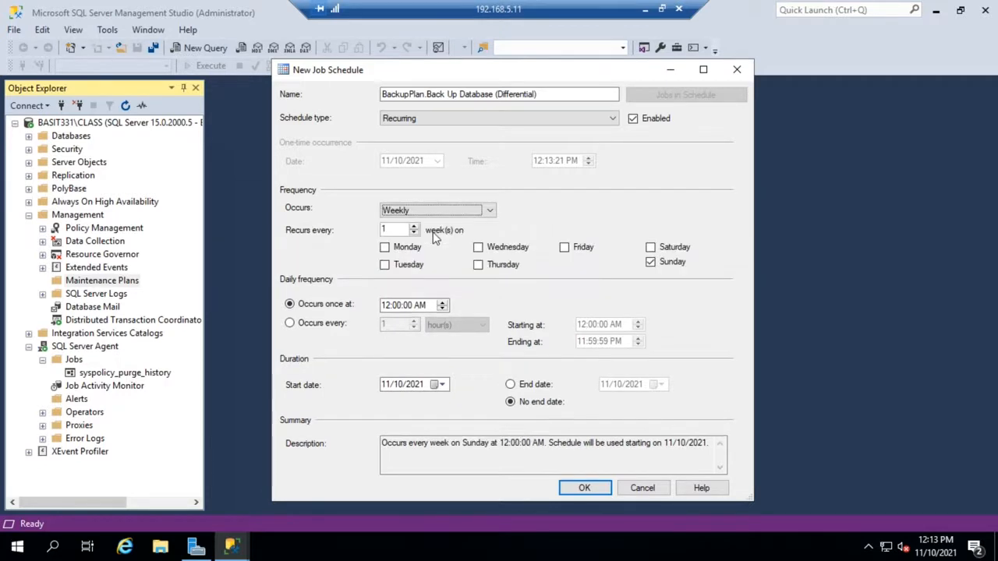
Schedule the differential backup weekly on Monday through Saturday, excluding Sunday, and proceed to the transaction log backup task.
click(386, 248)
click(385, 264)
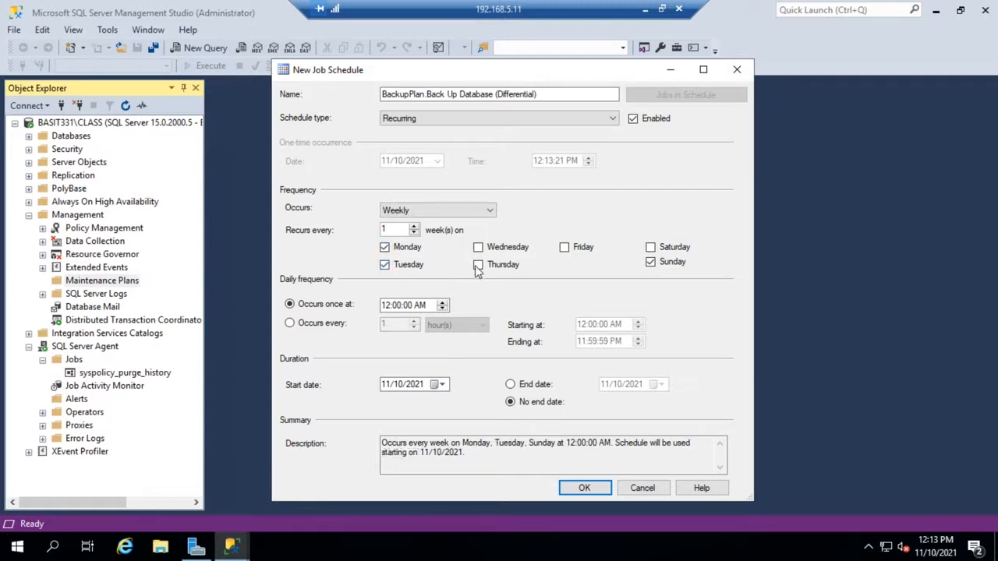
click(479, 248)
click(479, 265)
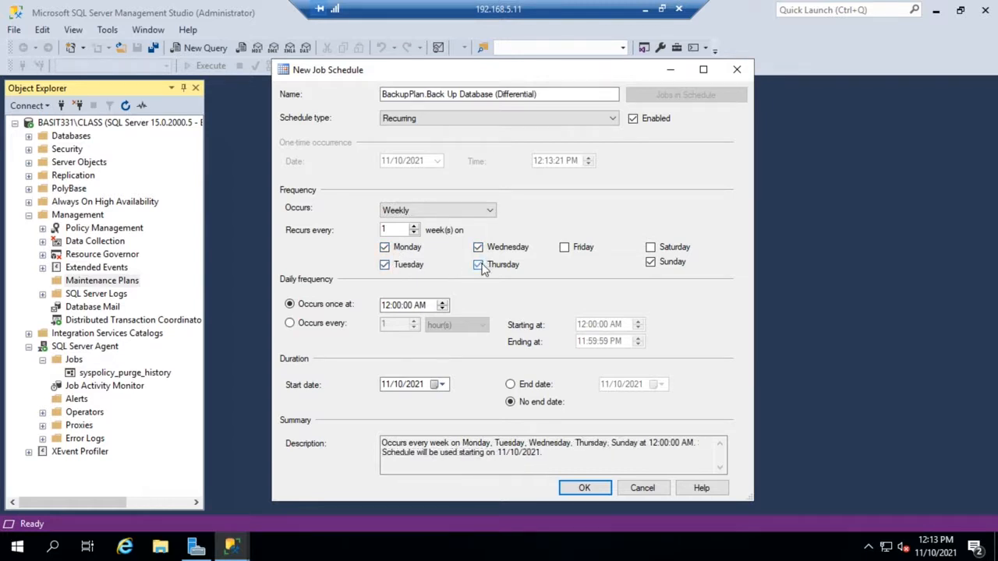
click(586, 253)
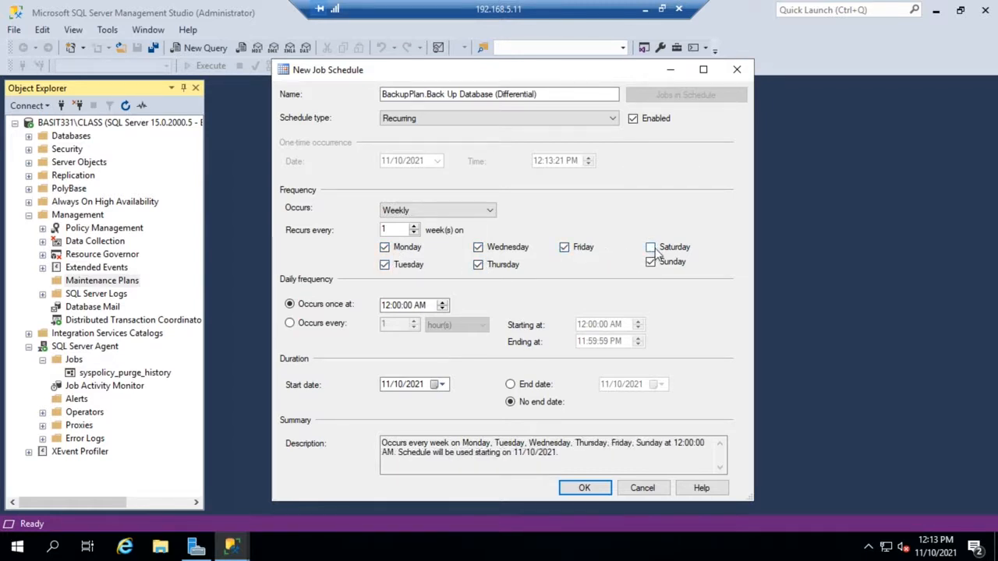
click(651, 248)
click(651, 263)
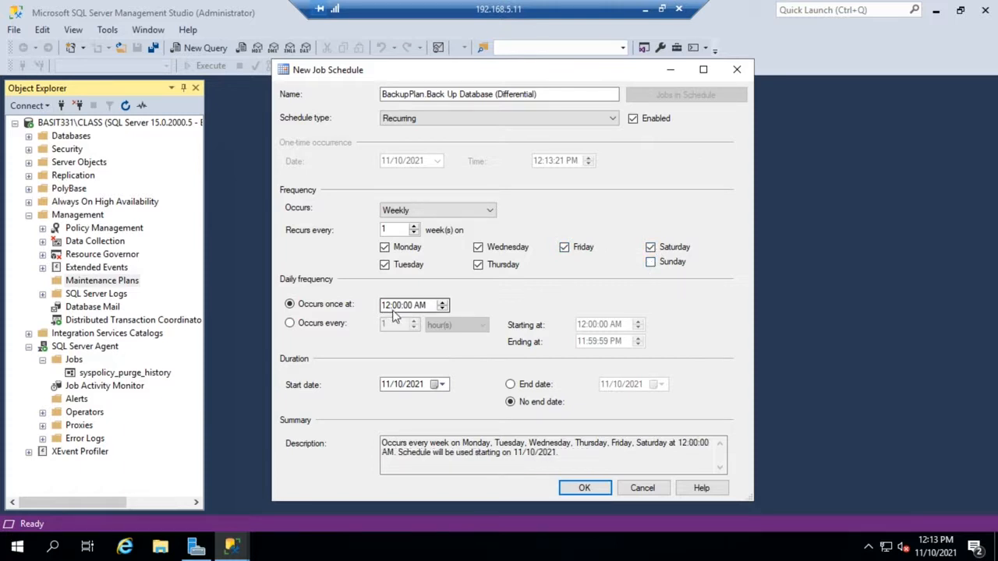
click(389, 308)
click(584, 492)
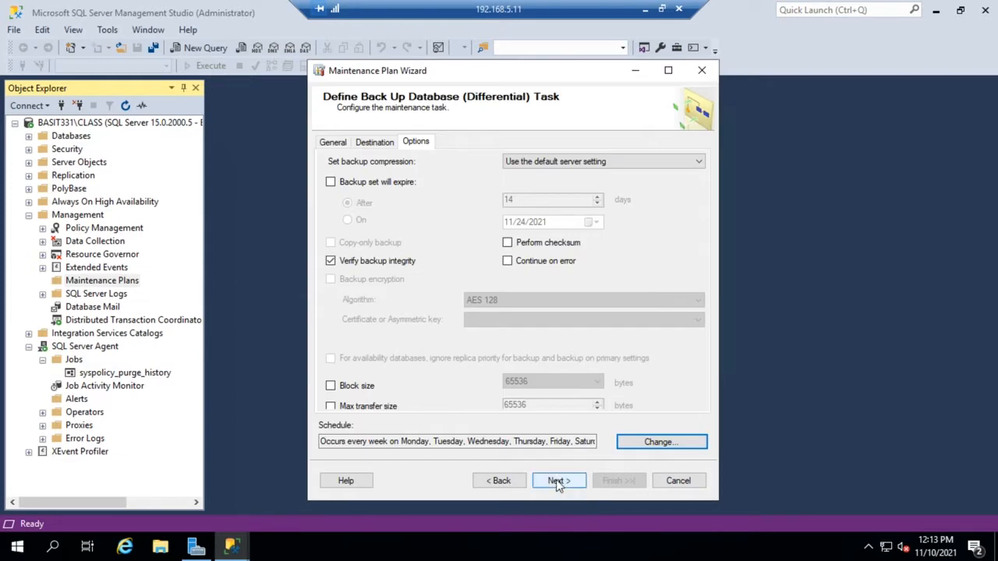
click(558, 482)
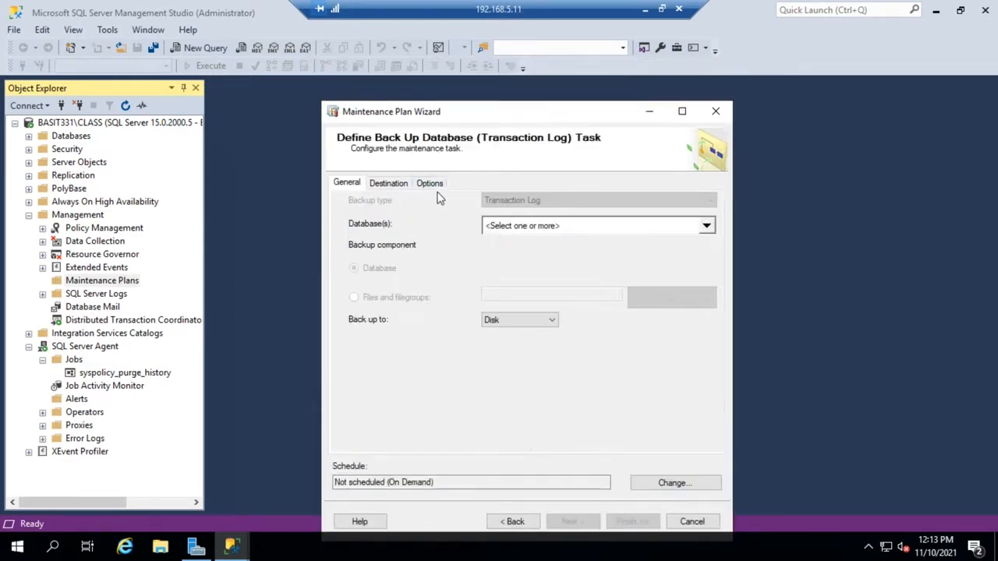
Select the AdventureWorks2019 database for the transaction log backup task.
drag(461, 113, 457, 65)
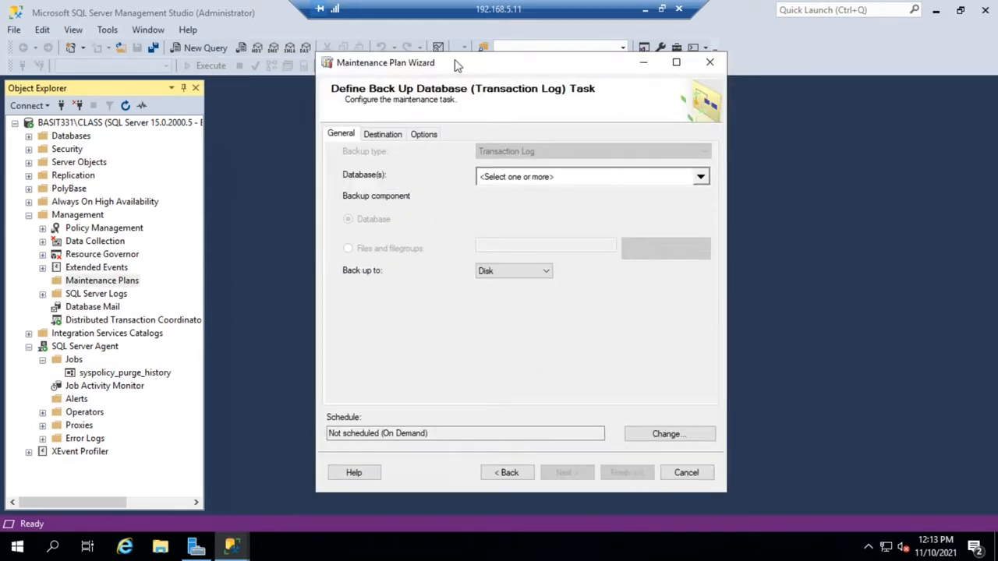
click(665, 178)
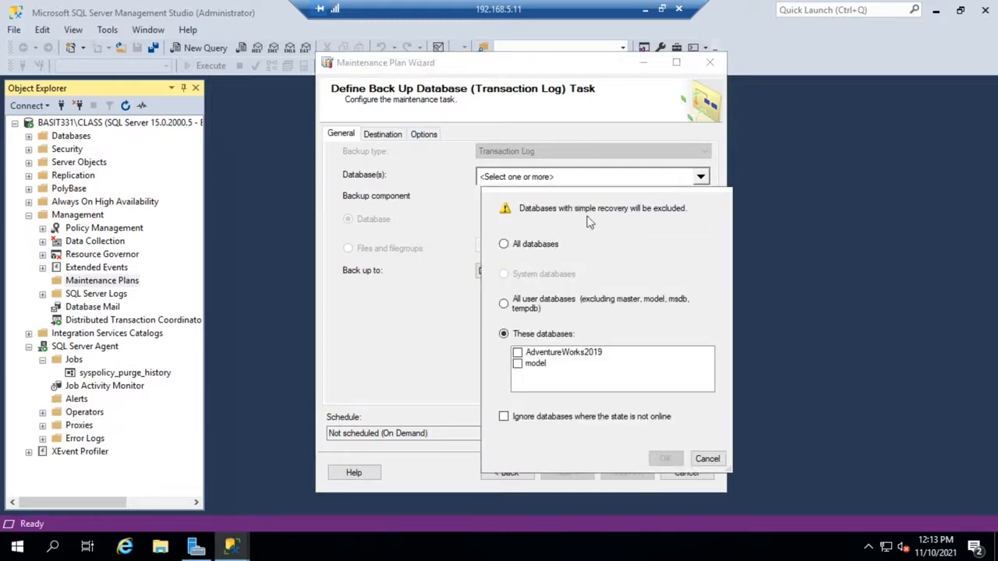
click(518, 353)
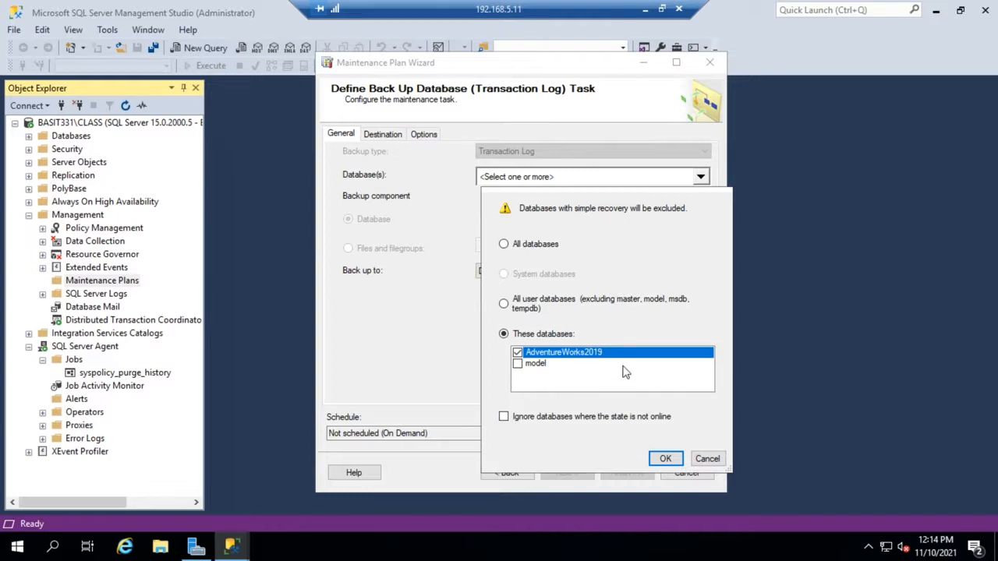
click(665, 460)
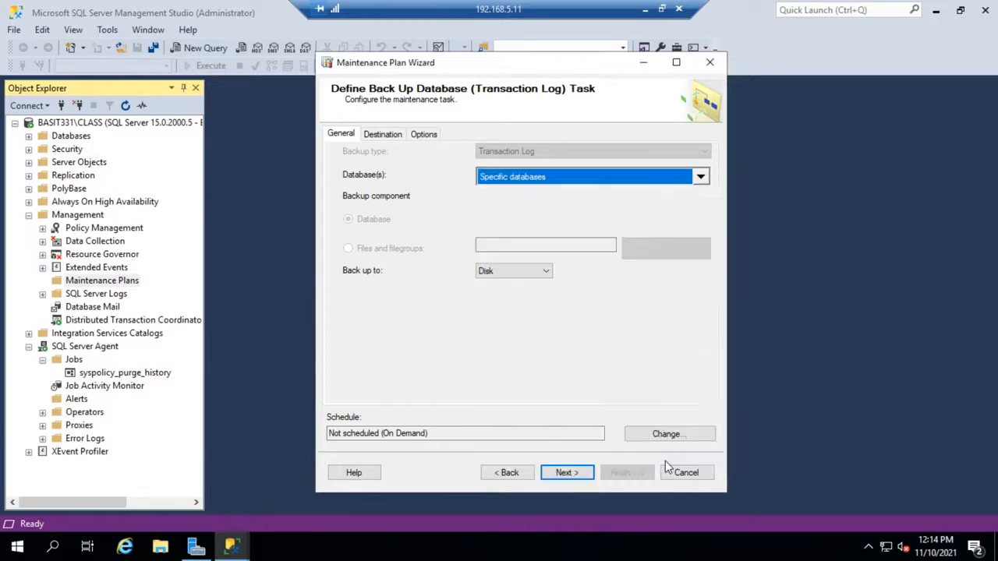
click(611, 184)
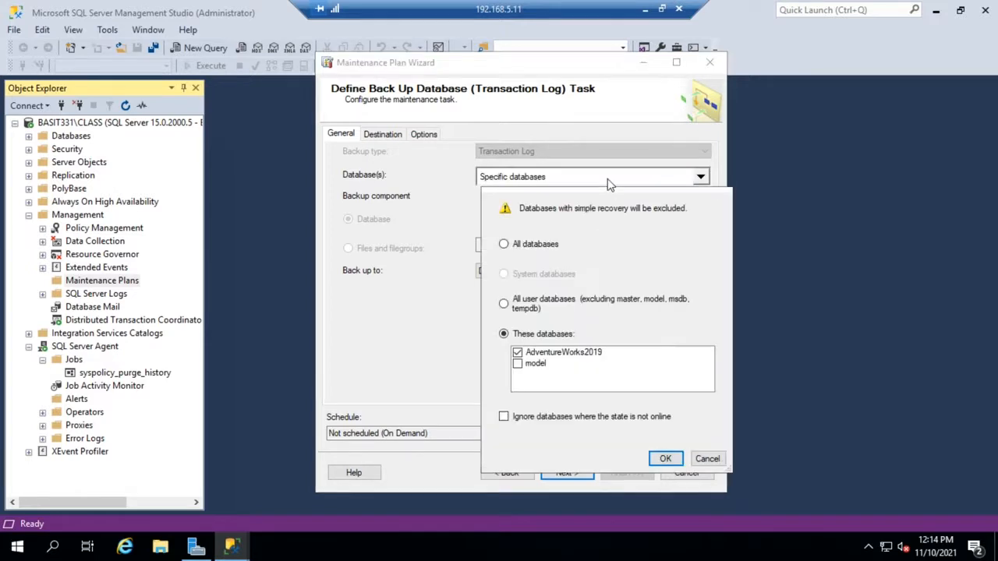
click(666, 460)
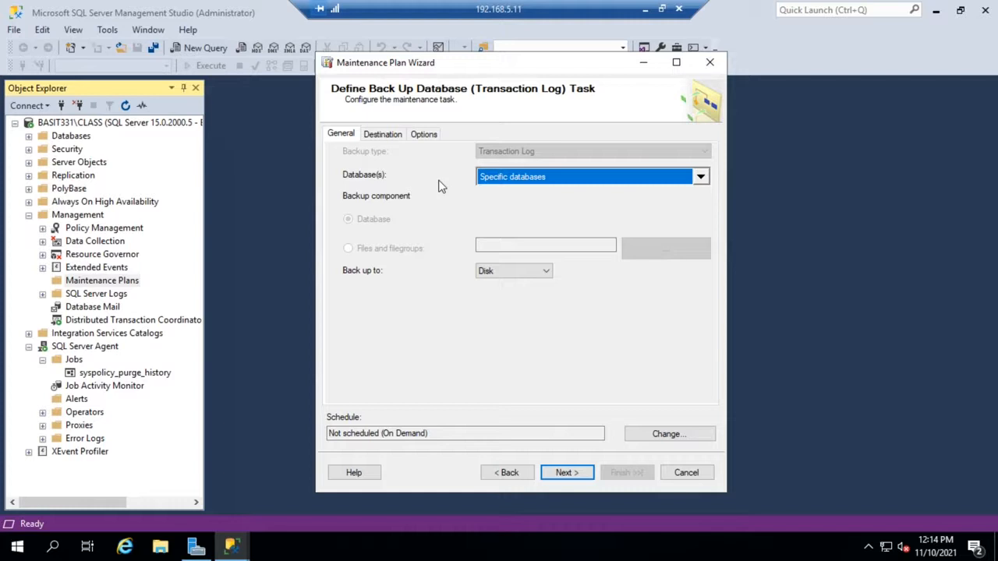
Back up the transaction log task across files, adding the existing file C:\Backup\aw.bak as its destination.
click(382, 140)
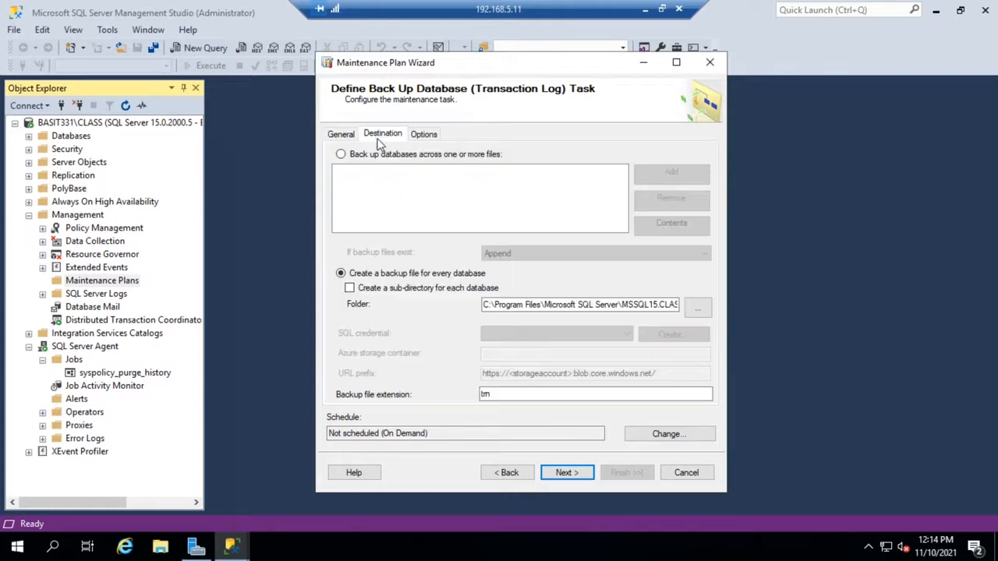
click(429, 158)
click(670, 172)
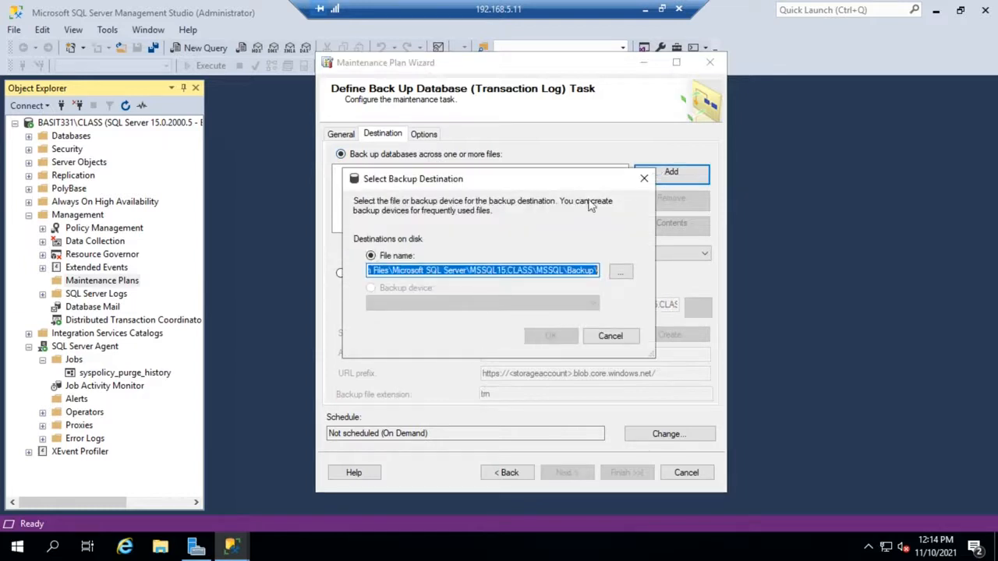
click(621, 271)
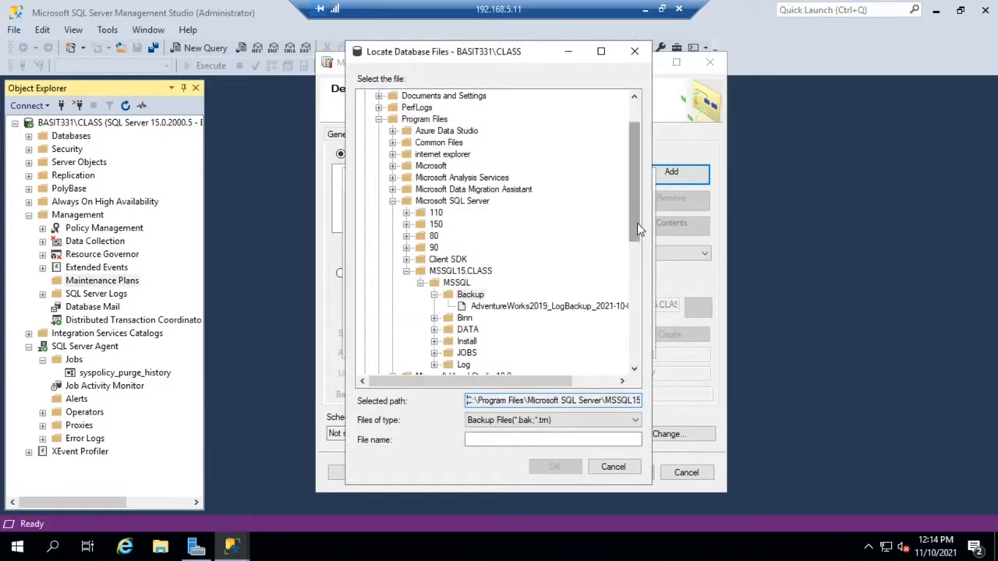
scroll(632, 187, up, 2)
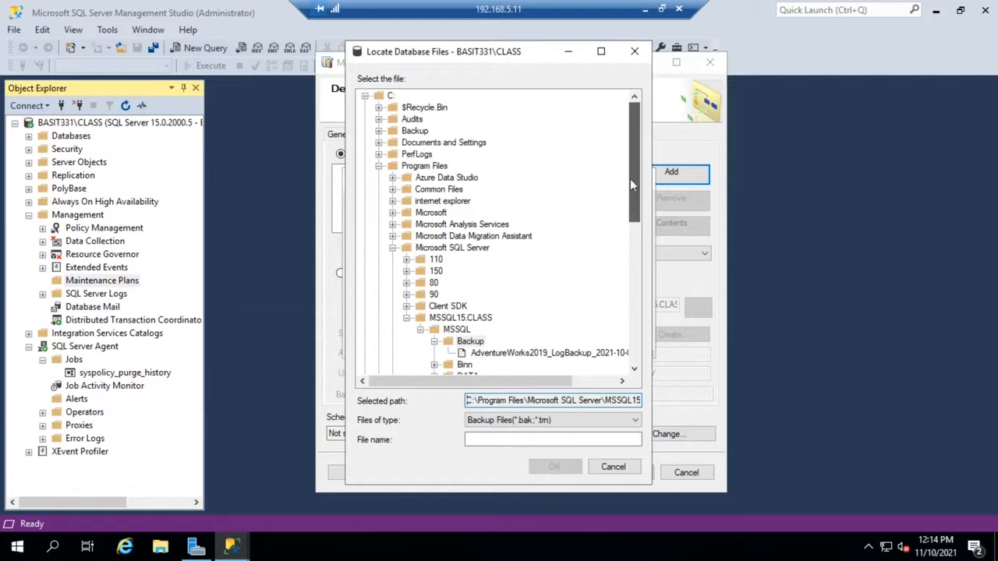
click(379, 131)
click(421, 145)
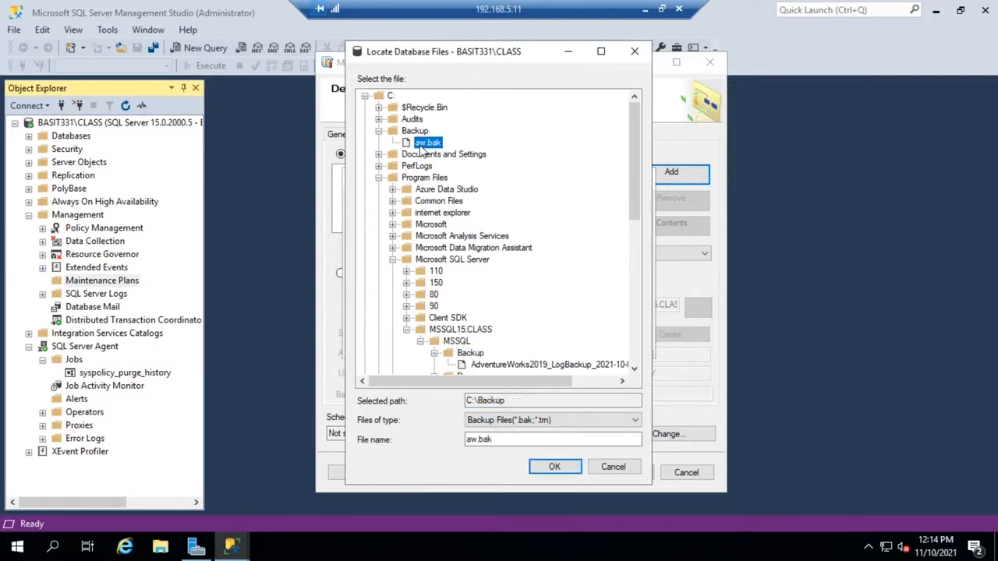
click(567, 468)
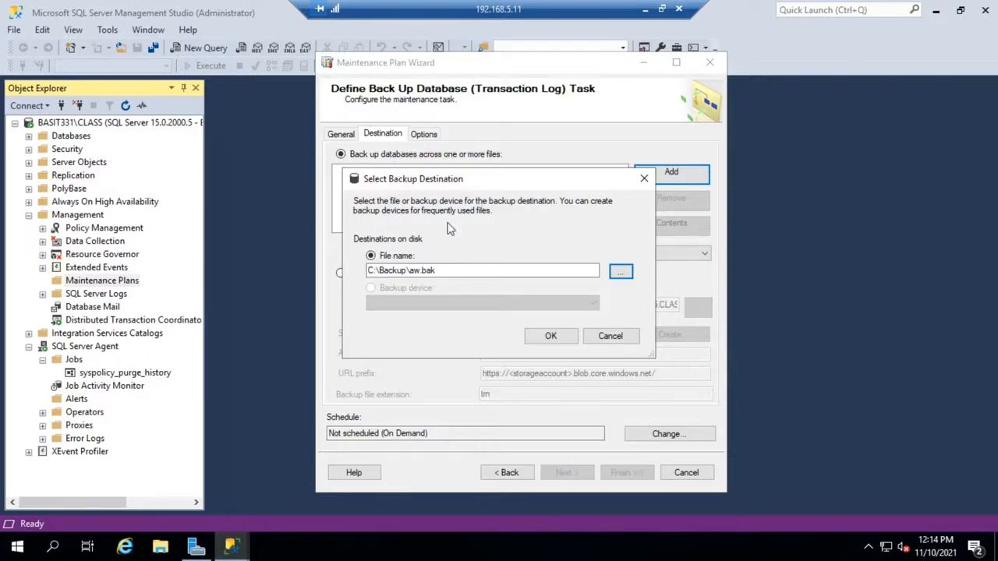
click(551, 337)
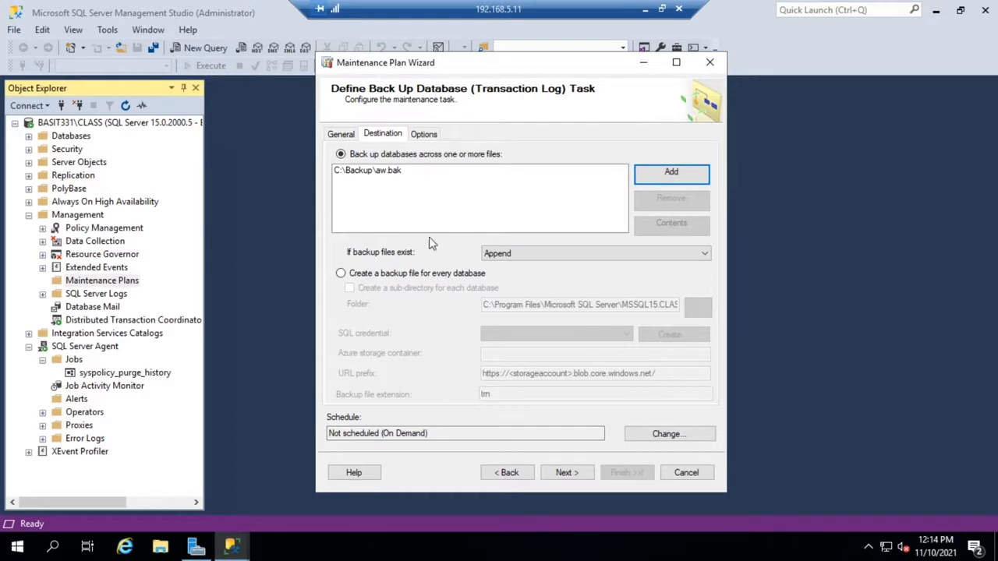
Schedule the transaction log backup daily, every 1 hour between 12:00:00 AM and 11:59:59 PM, and proceed to the report options.
click(424, 135)
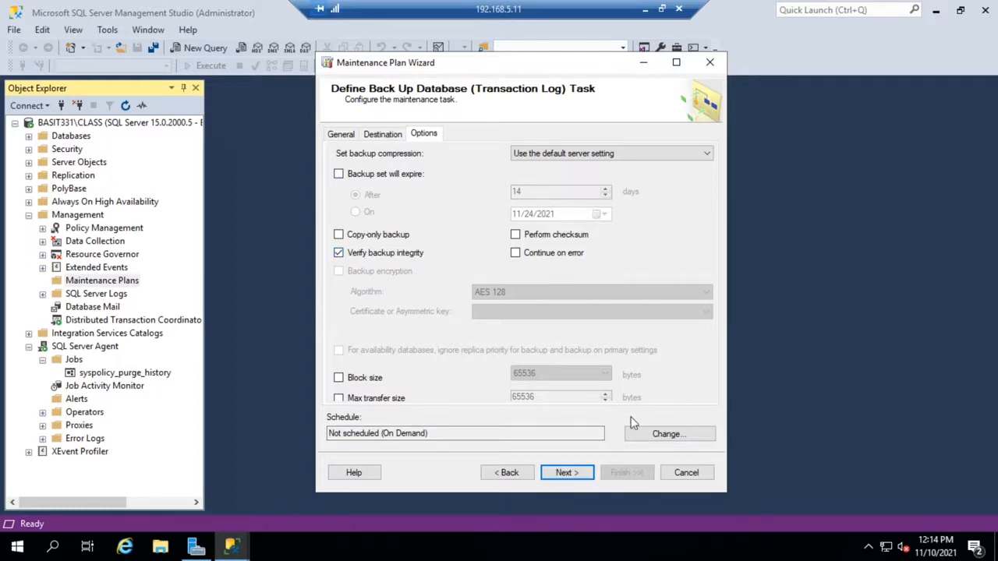
click(661, 435)
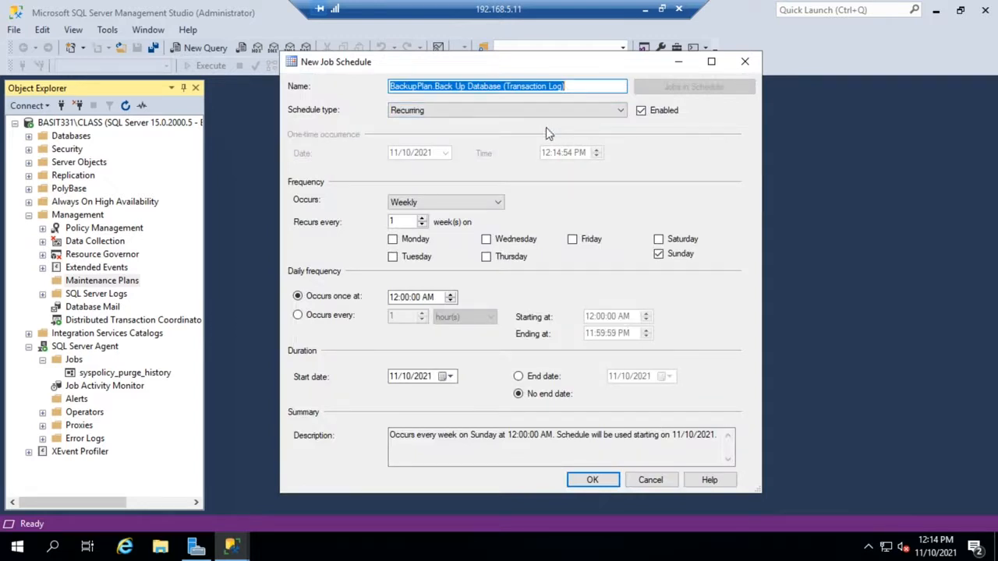
click(443, 207)
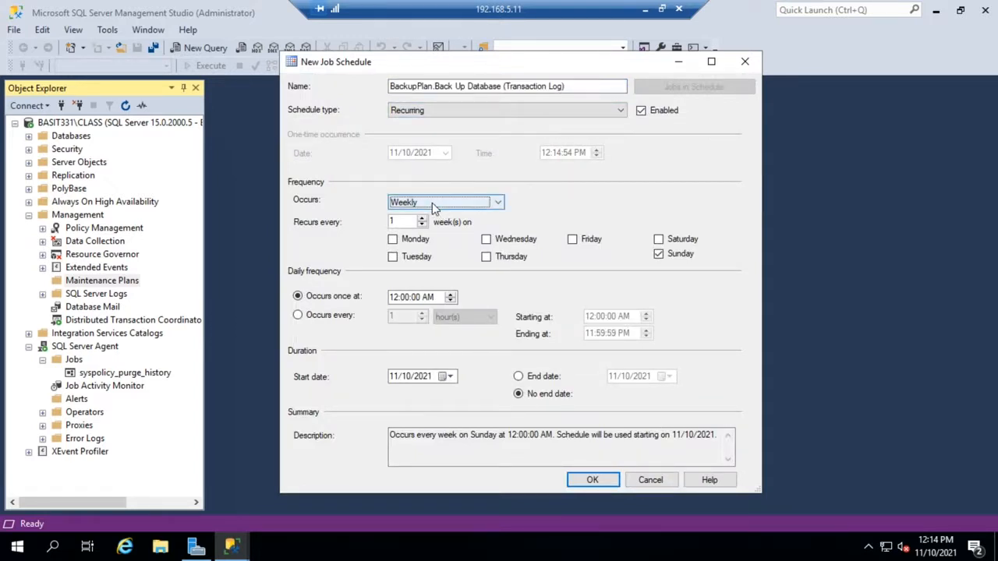
click(432, 203)
click(399, 215)
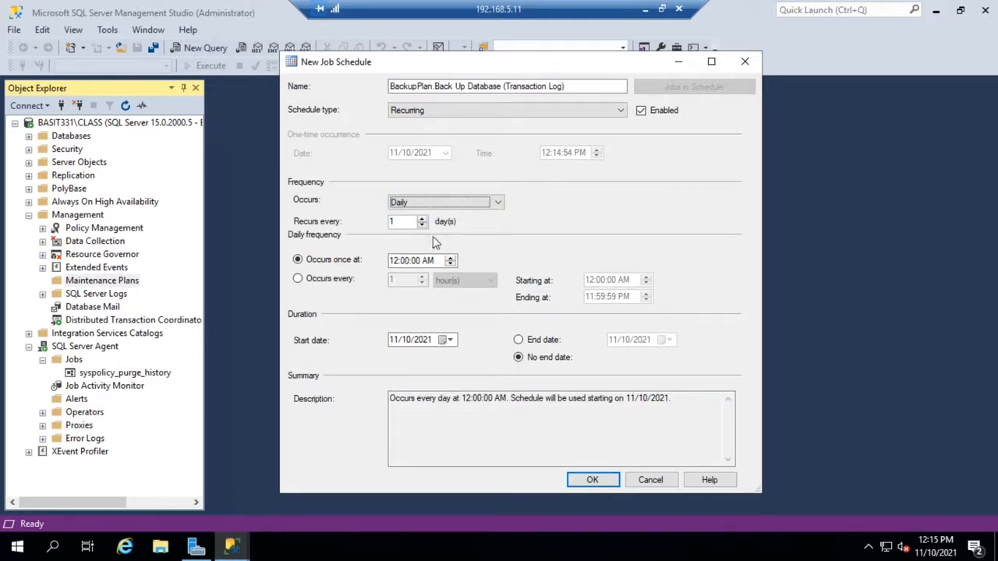
click(299, 280)
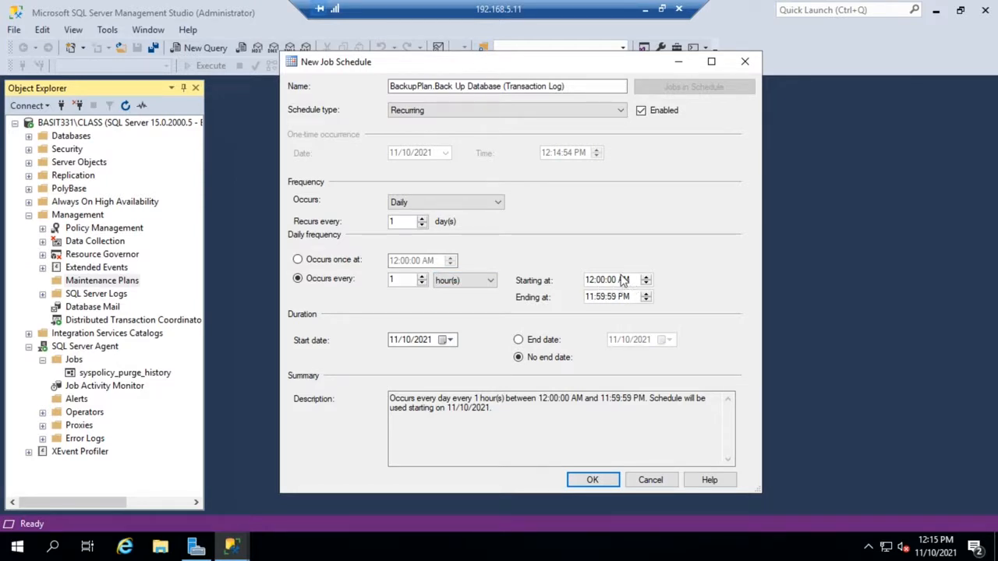
click(592, 479)
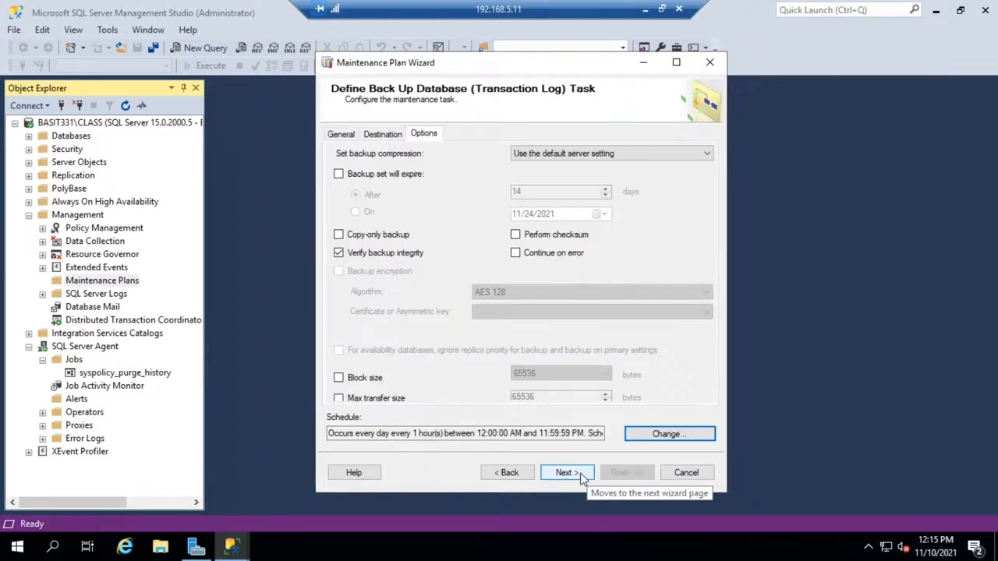
click(581, 476)
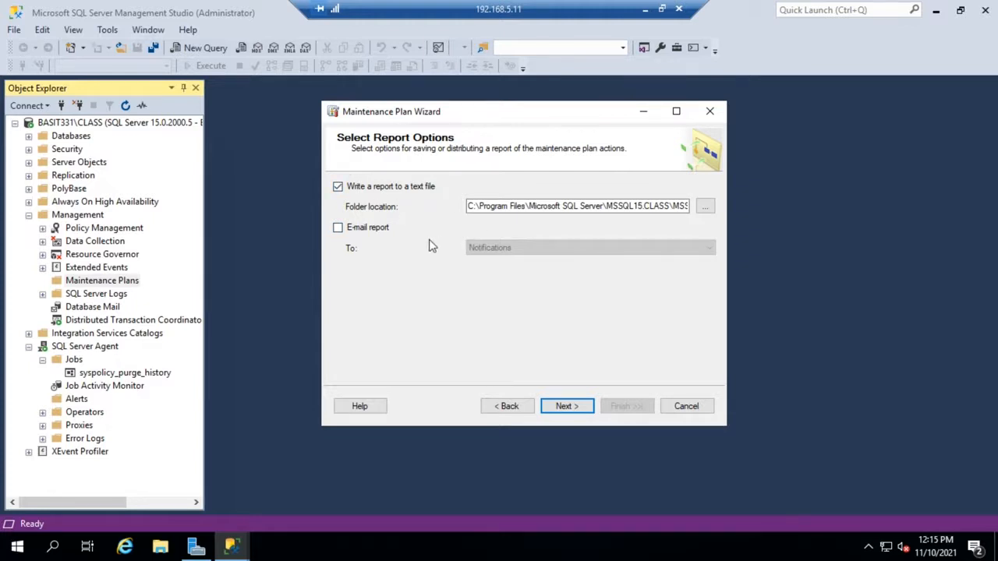
Enable the e-mail report to the Notifications operator, then complete the wizard to create the maintenance plan and close it.
click(362, 234)
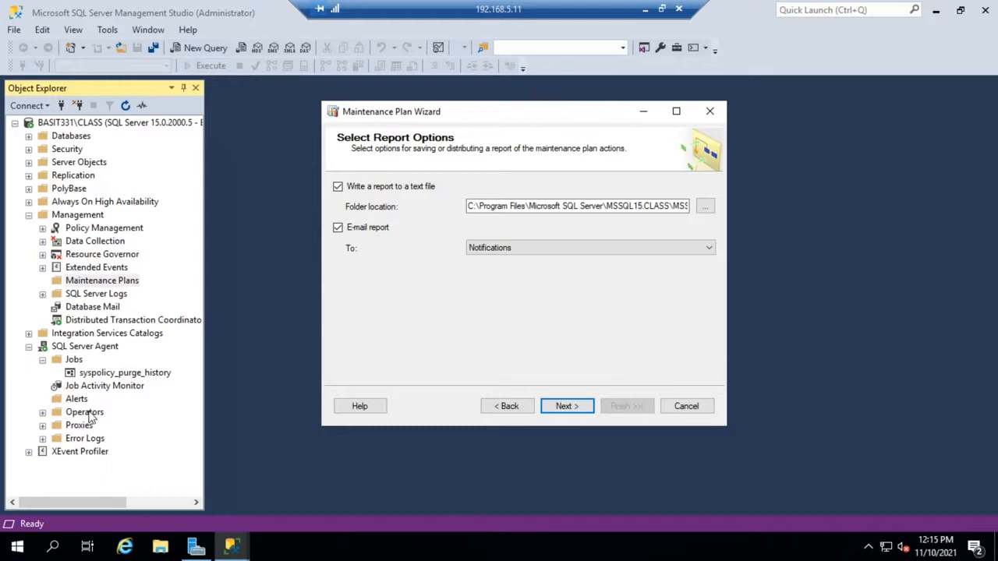
click(709, 249)
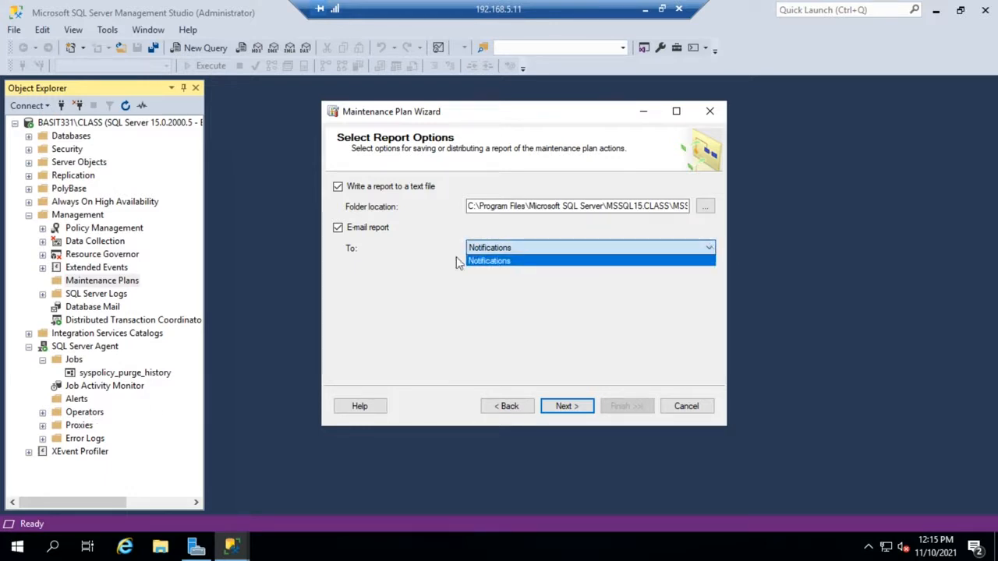
click(574, 288)
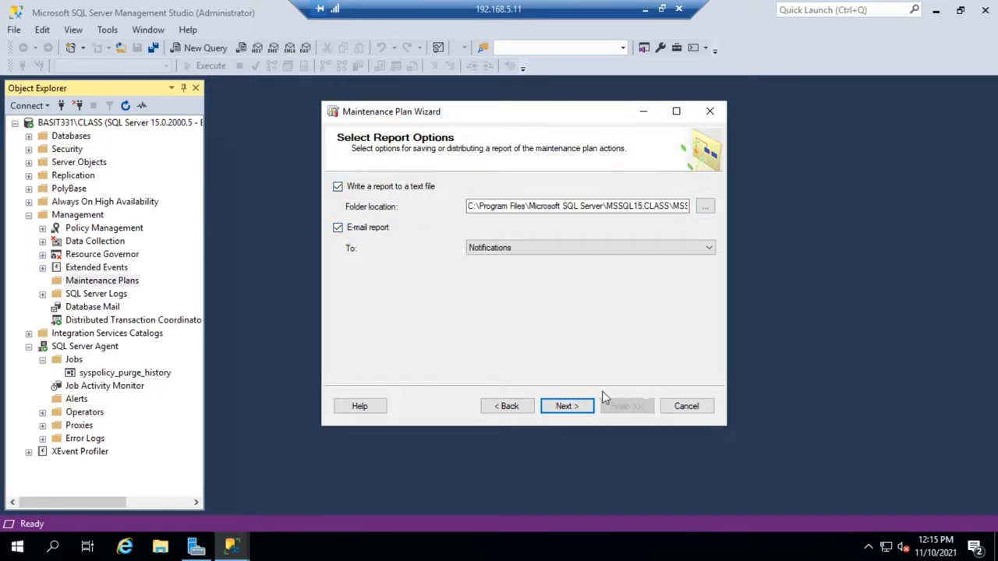
click(567, 407)
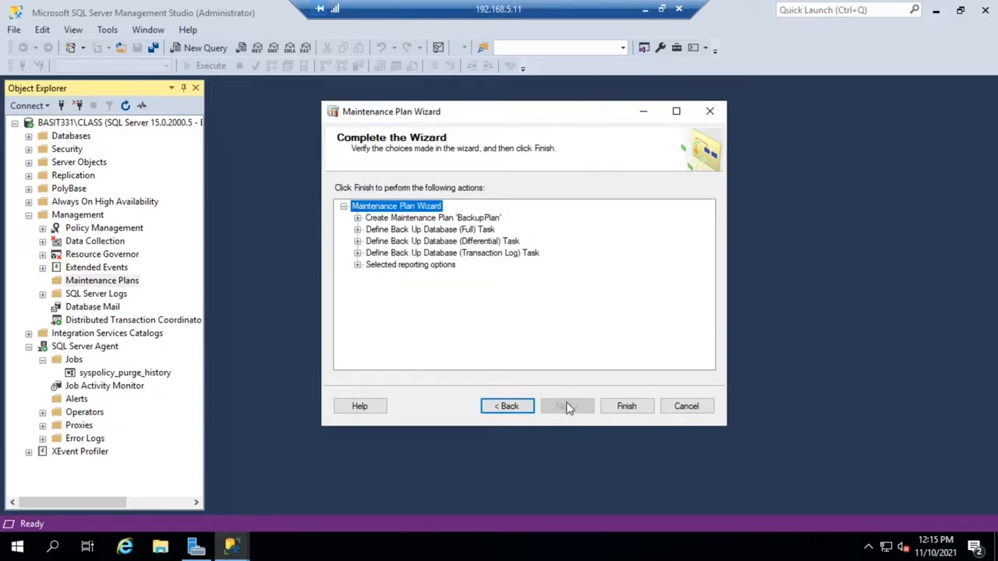
click(628, 407)
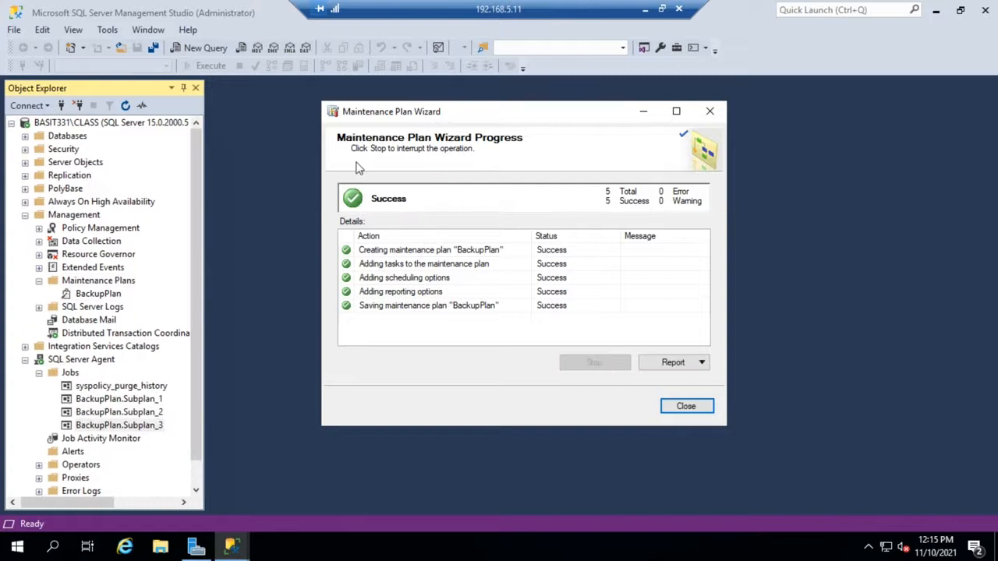
click(700, 412)
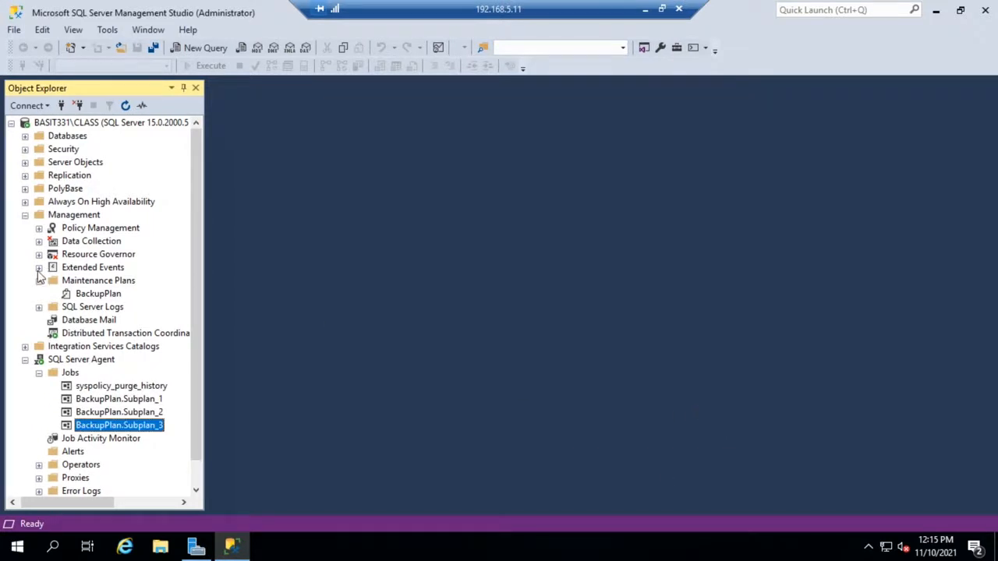
Open the BackupPlan maintenance plan's design and view the differential backup task in Subplan_2.
click(101, 294)
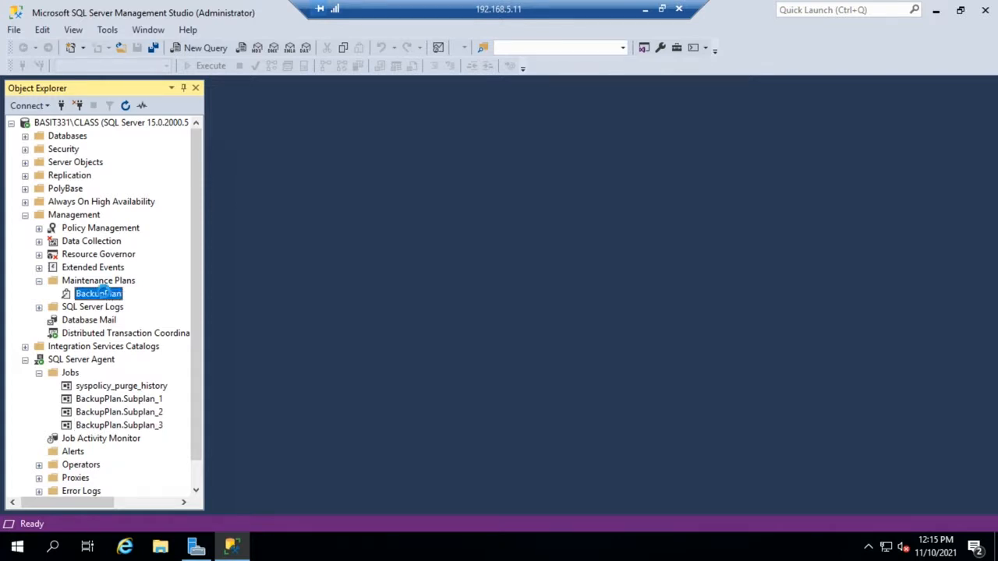
double_click(103, 296)
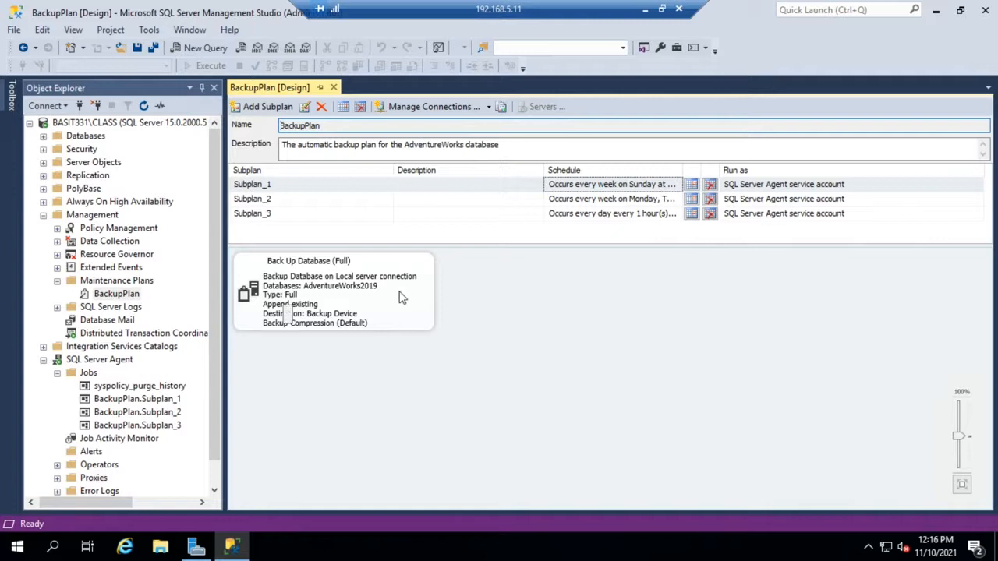
click(333, 202)
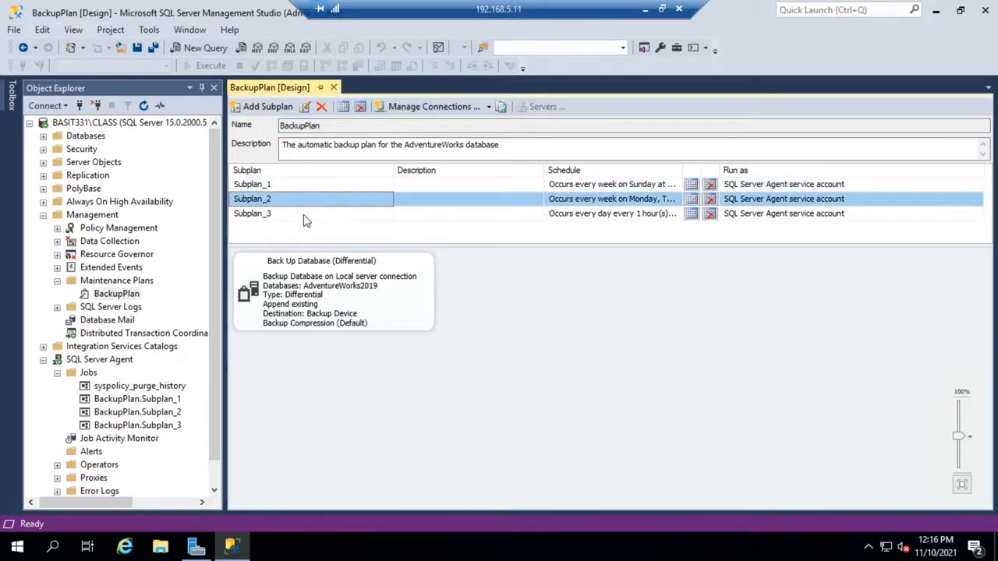
View the transaction log backup task in Subplan_3, then collapse Maintenance Plans and close the BackupPlan design.
click(304, 215)
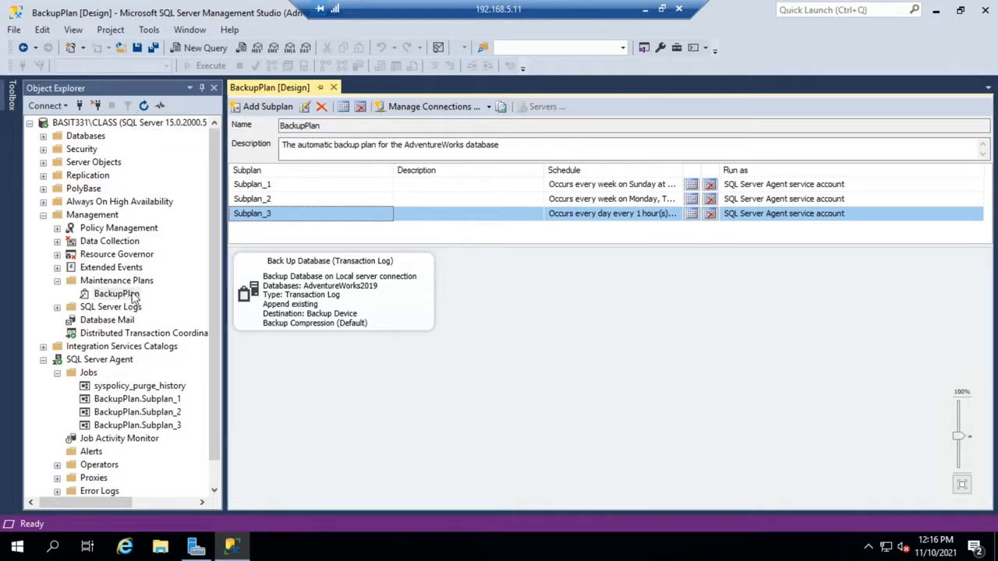
click(57, 280)
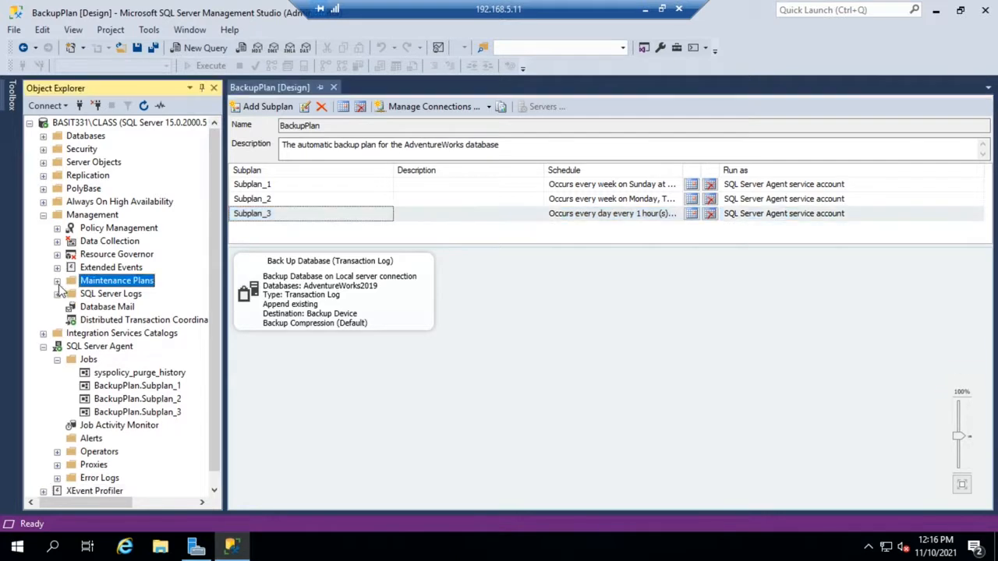
click(333, 87)
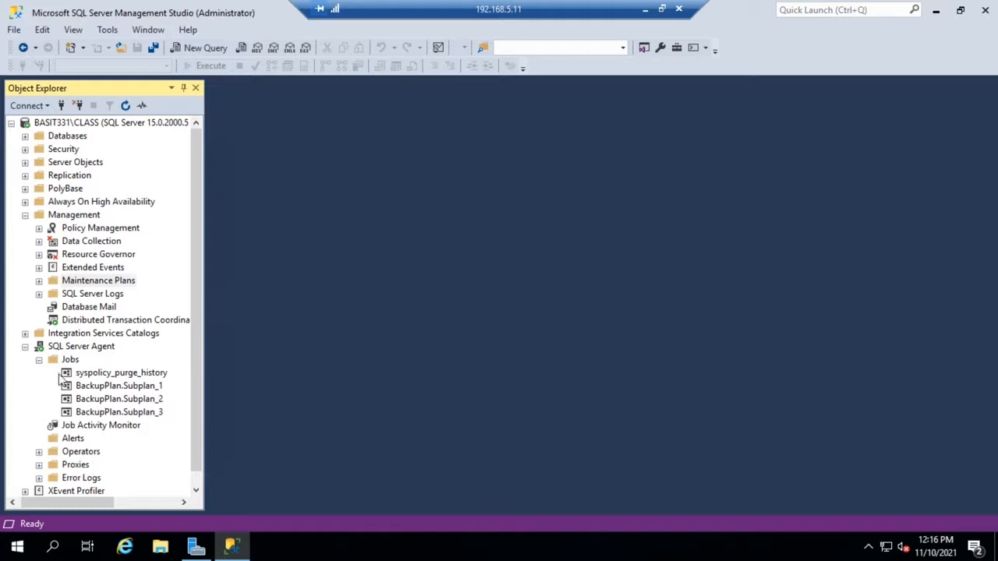
Collapse the Jobs, SQL Server Agent and Management nodes in the server's object tree.
click(39, 360)
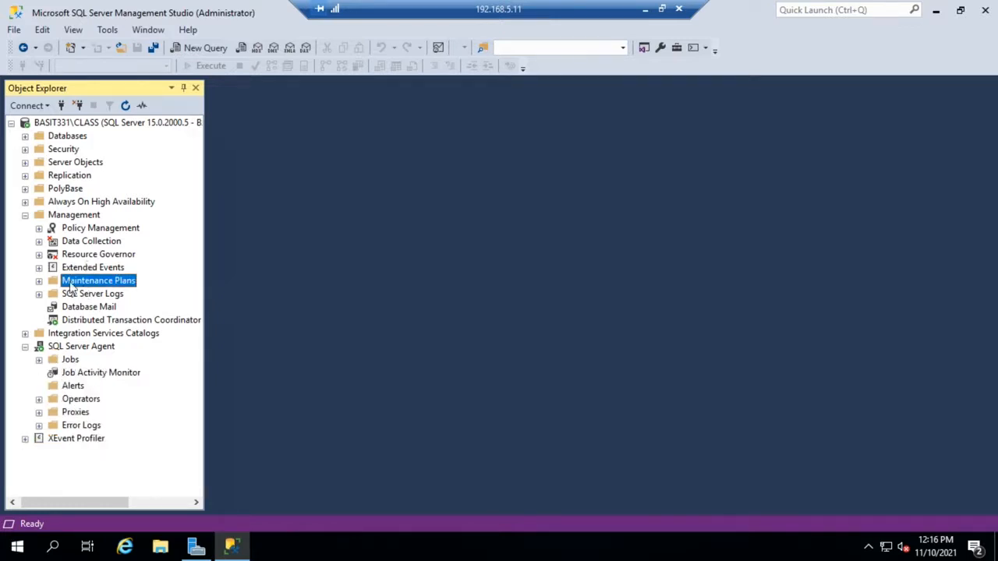
click(25, 346)
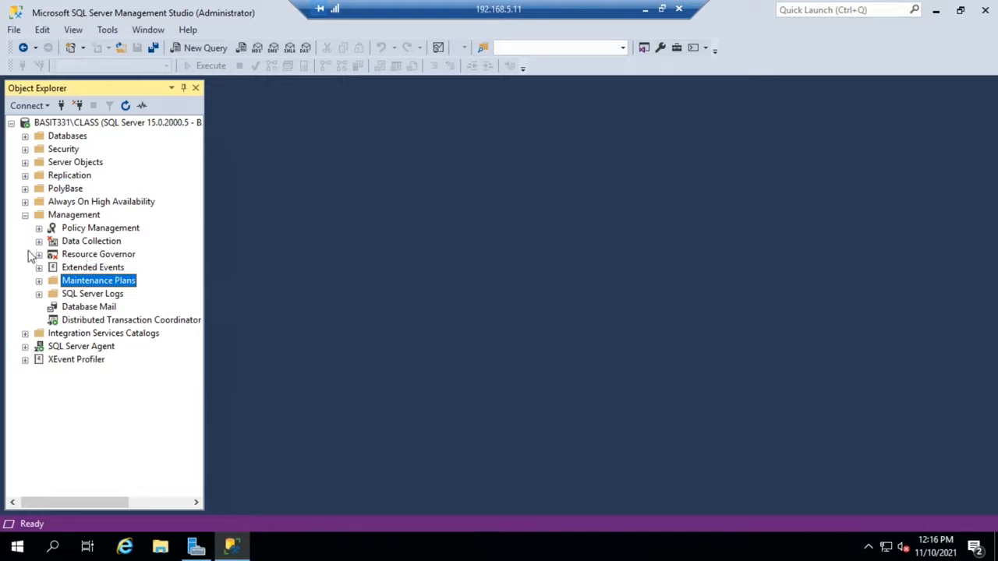
click(25, 216)
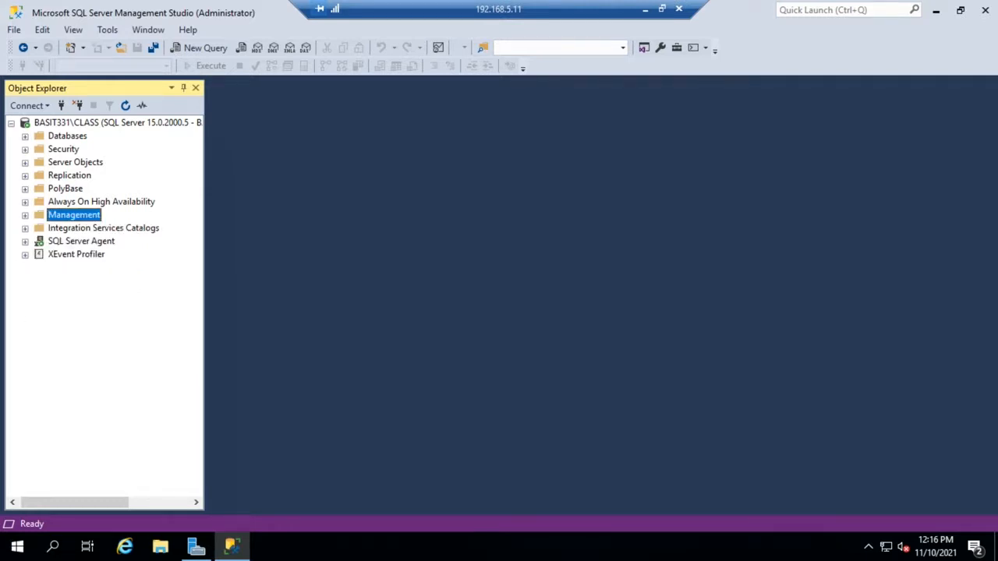